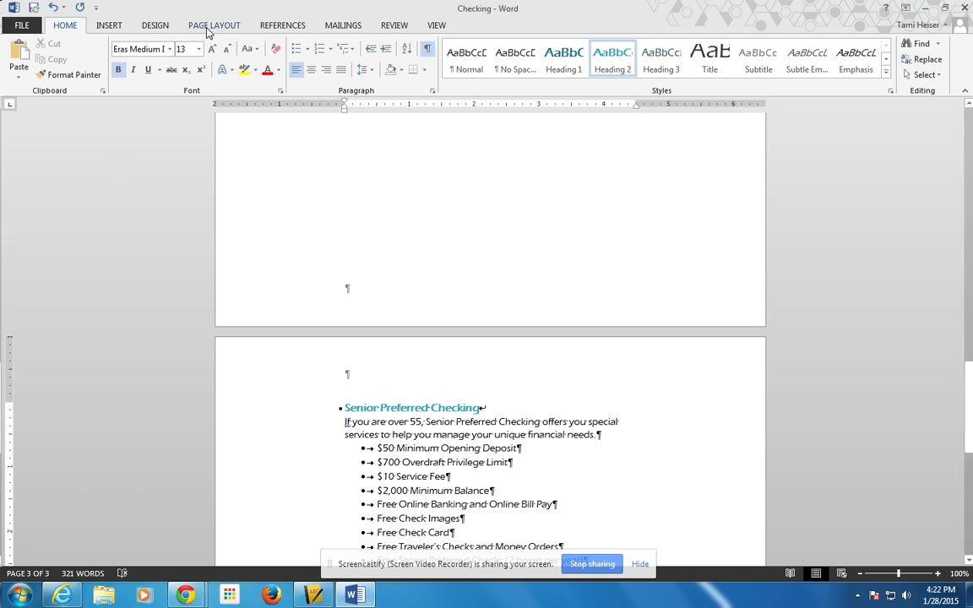
- Use custom margins to set the document's left margin to 1"
left_click(211, 26)
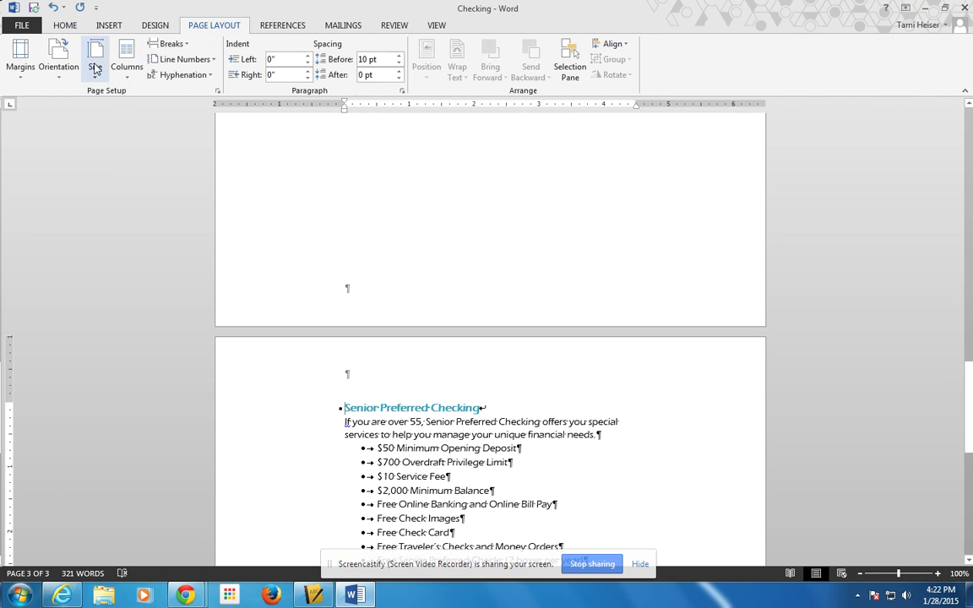
left_click(17, 76)
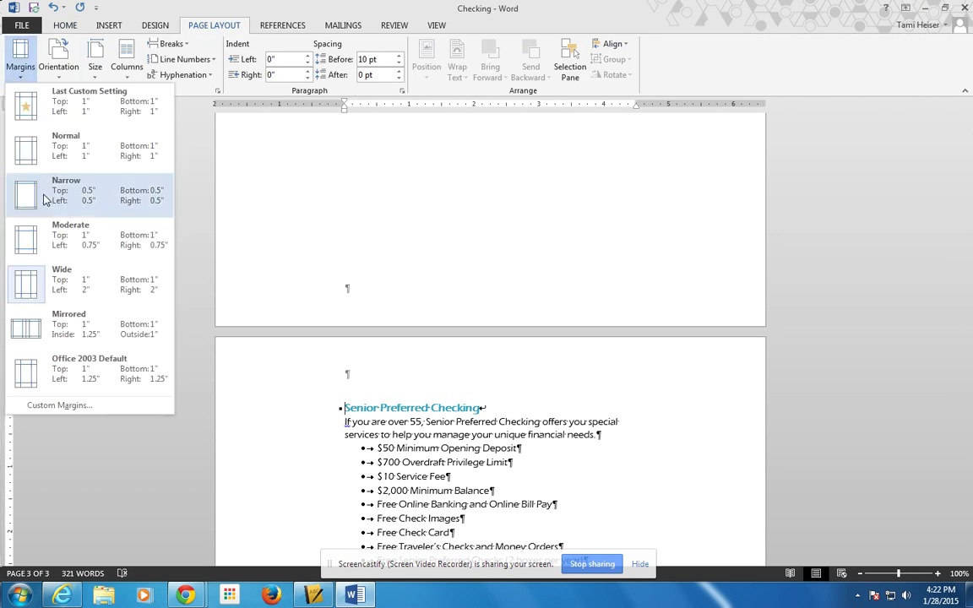
left_click(74, 414)
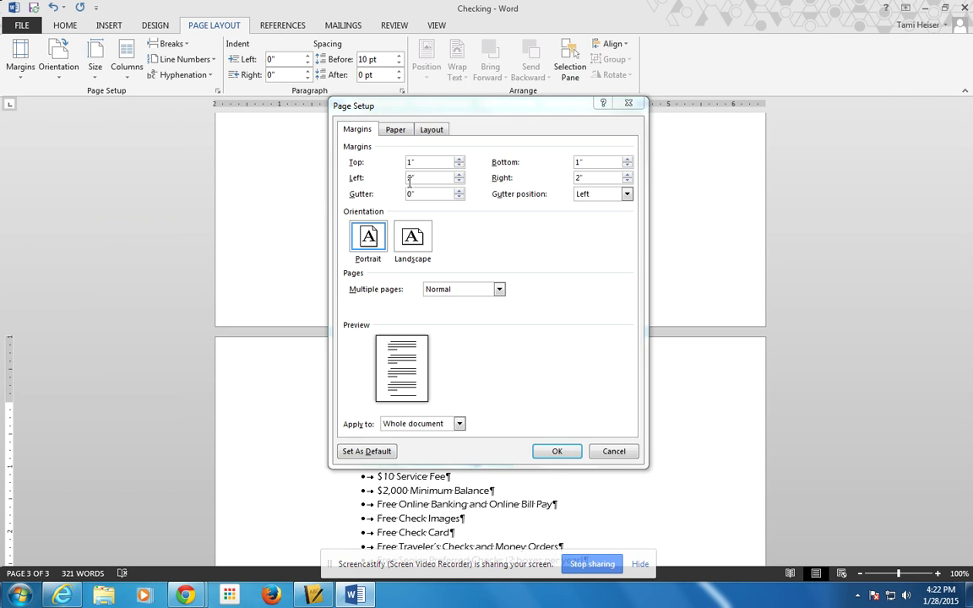
left_click(460, 182)
left_click(460, 181)
left_click(460, 181)
left_click(460, 182)
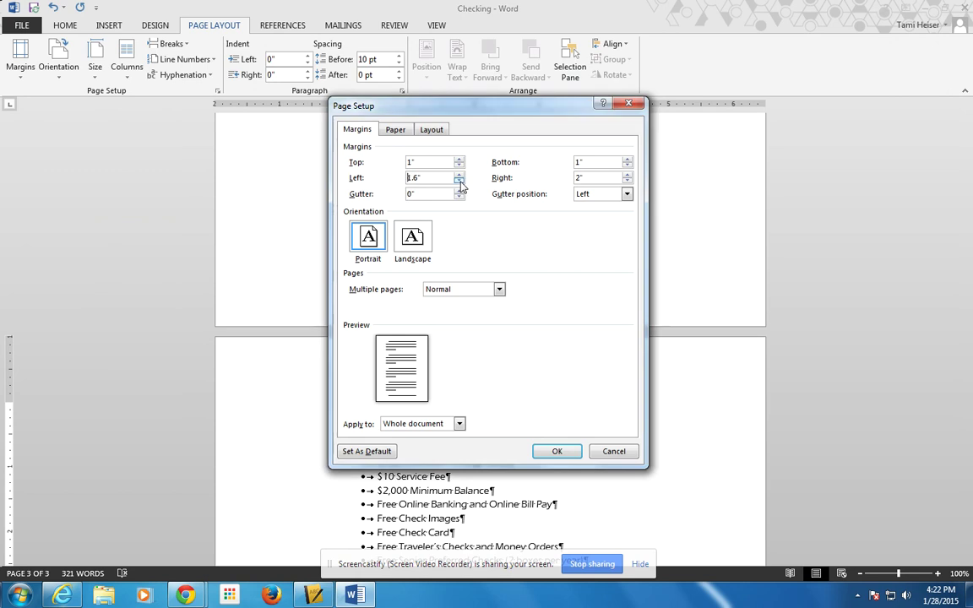
left_click(460, 181)
left_click(461, 182)
left_click(460, 182)
left_click(460, 182)
left_click(460, 182)
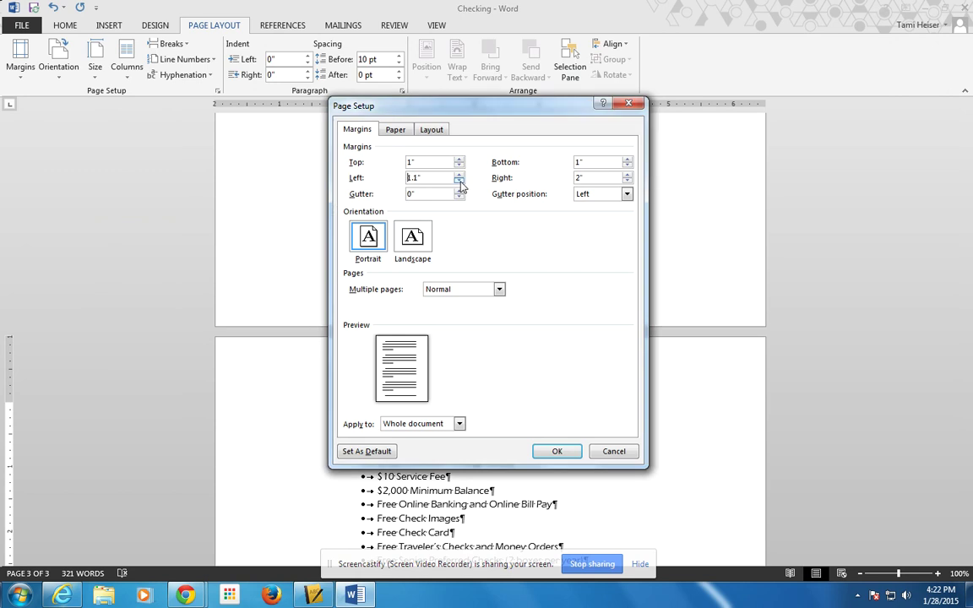
- Set the right margin to 1" and apply the page setup to the whole document
left_click(627, 182)
left_click(628, 181)
left_click(627, 182)
left_click(628, 182)
left_click(628, 182)
left_click(627, 182)
left_click(627, 182)
left_click(628, 181)
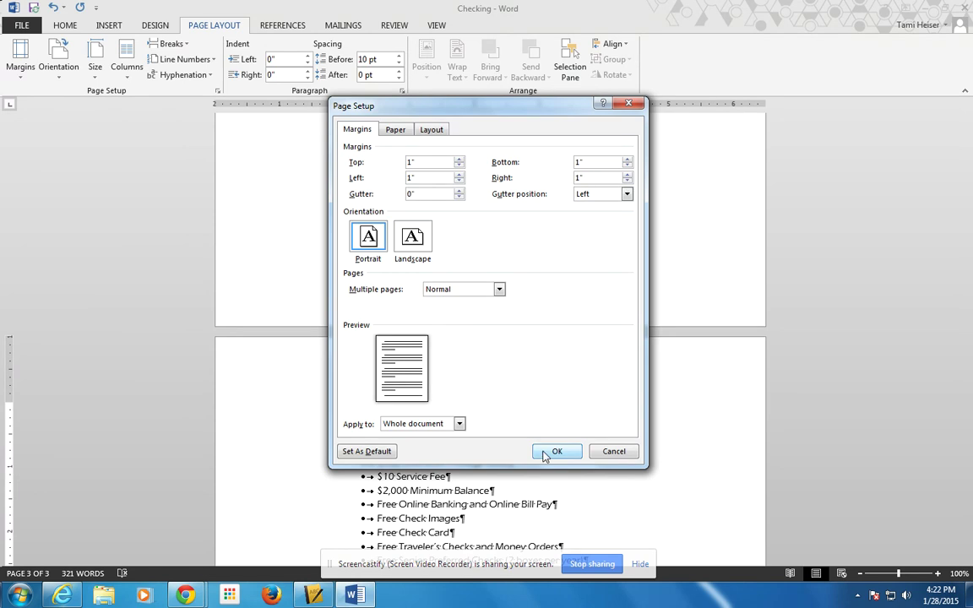
left_click(546, 452)
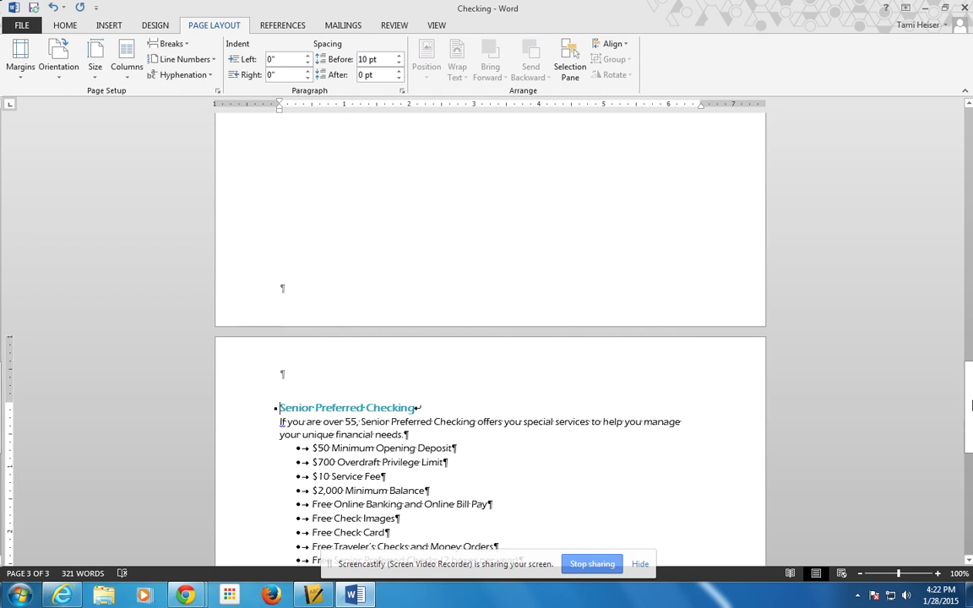
- Format the checking document's text in two columns
left_click_drag(969, 409, 970, 150)
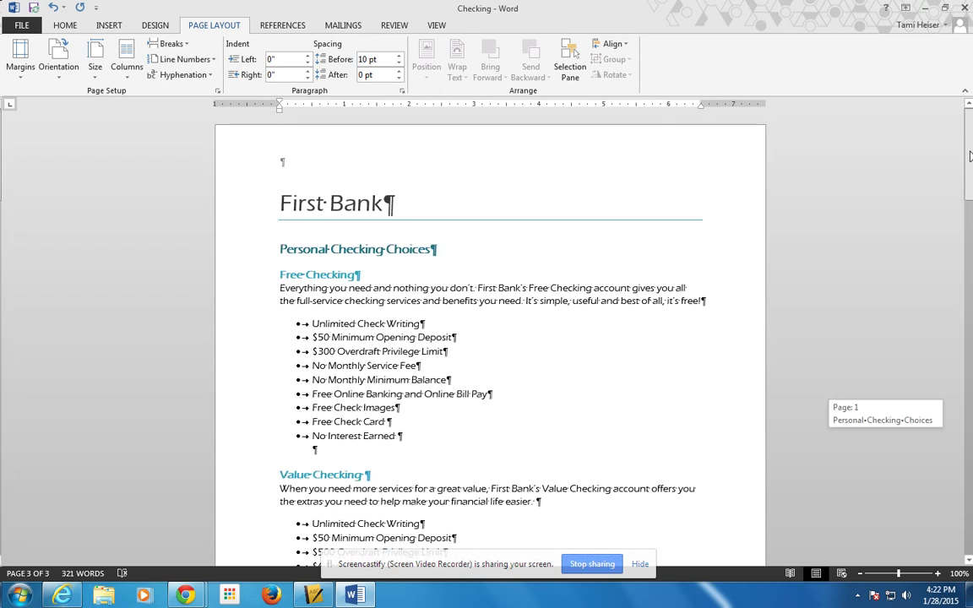
left_click(281, 275)
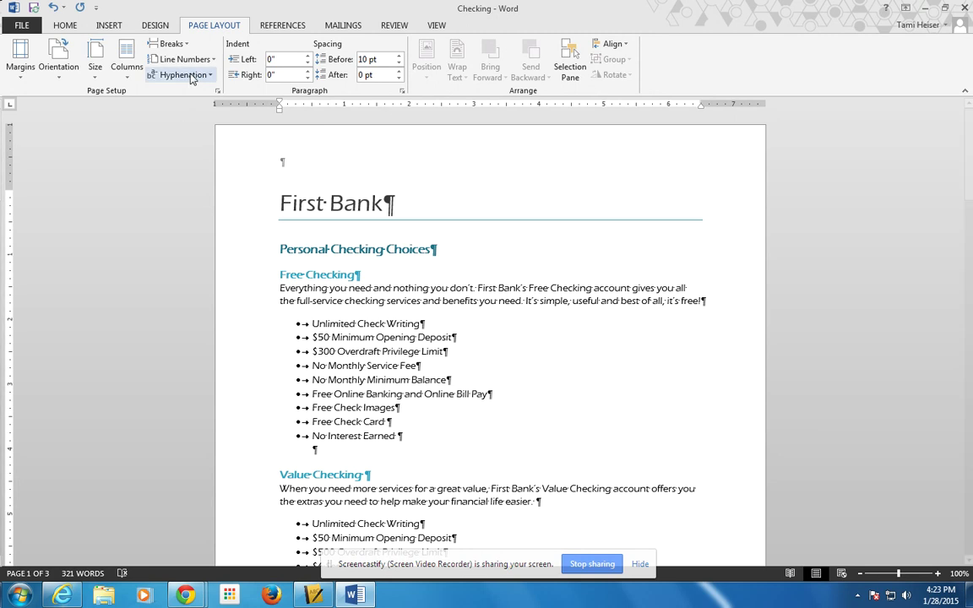
left_click(125, 81)
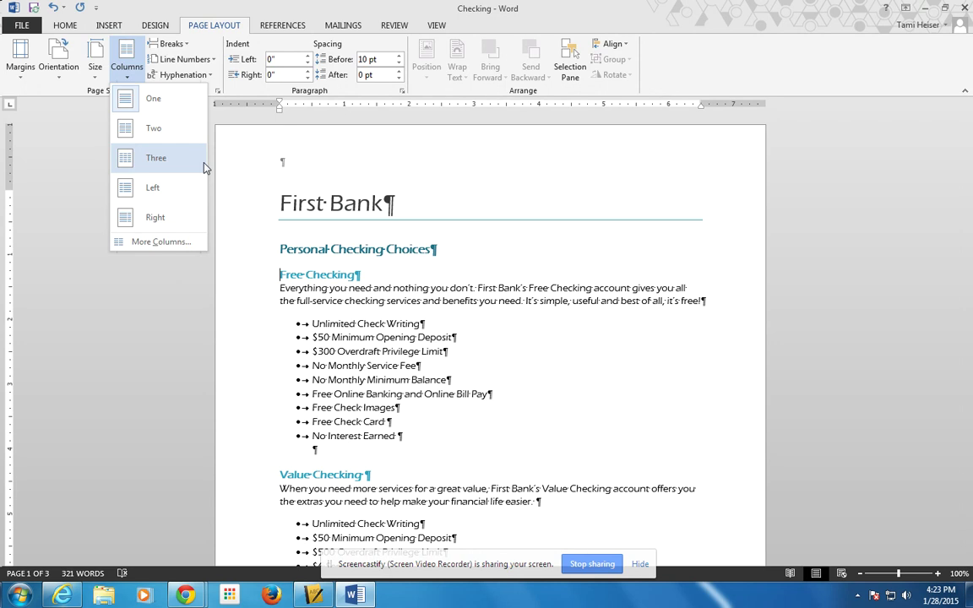
left_click(173, 129)
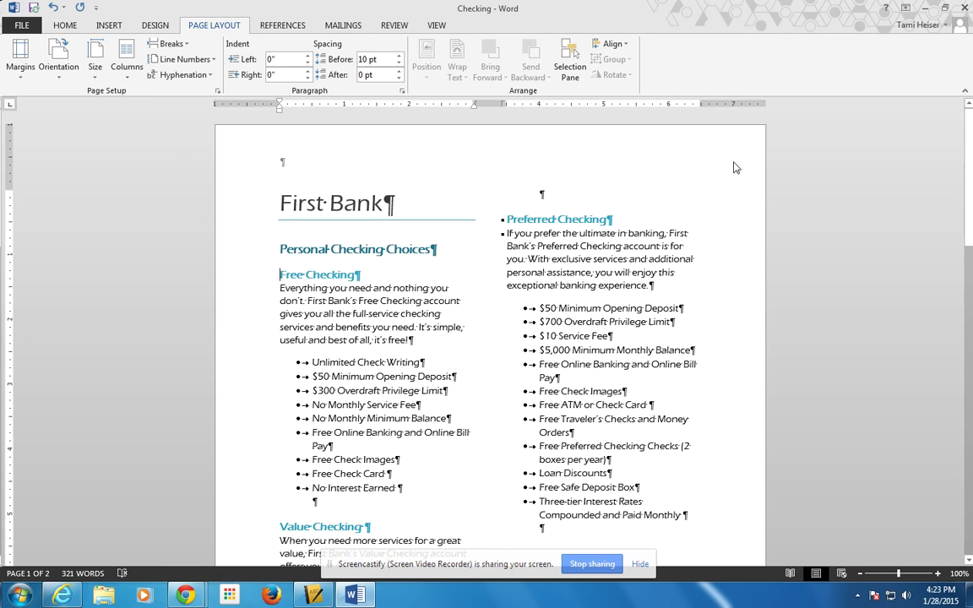
- Format the whole document in three equal-width columns with 0.5" spacing and a line between them
mouse_move(969, 149)
left_mouse_down()
mouse_move(969, 392)
mouse_move(969, 162)
left_mouse_up()
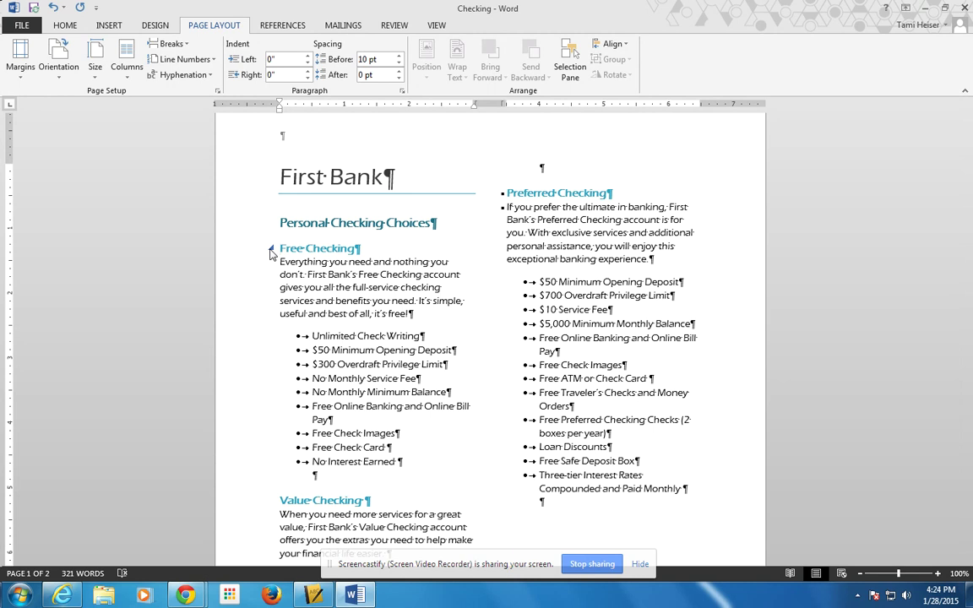
left_click(127, 82)
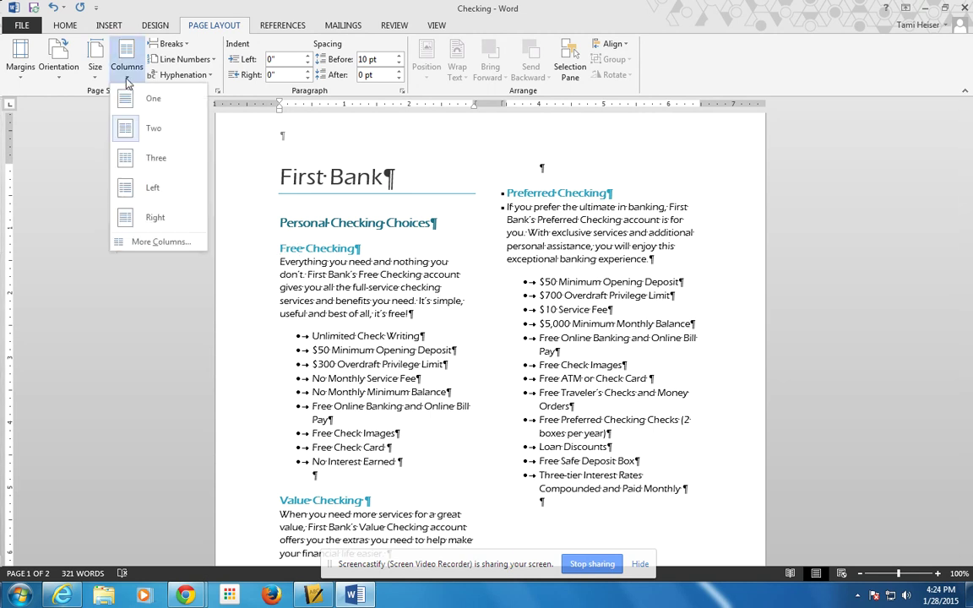
left_click(150, 245)
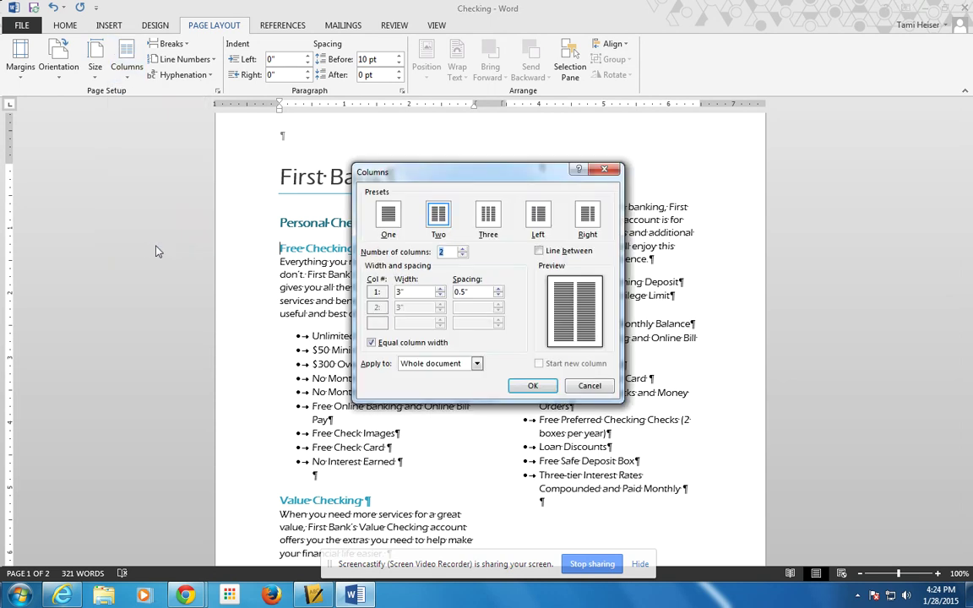
left_click(462, 250)
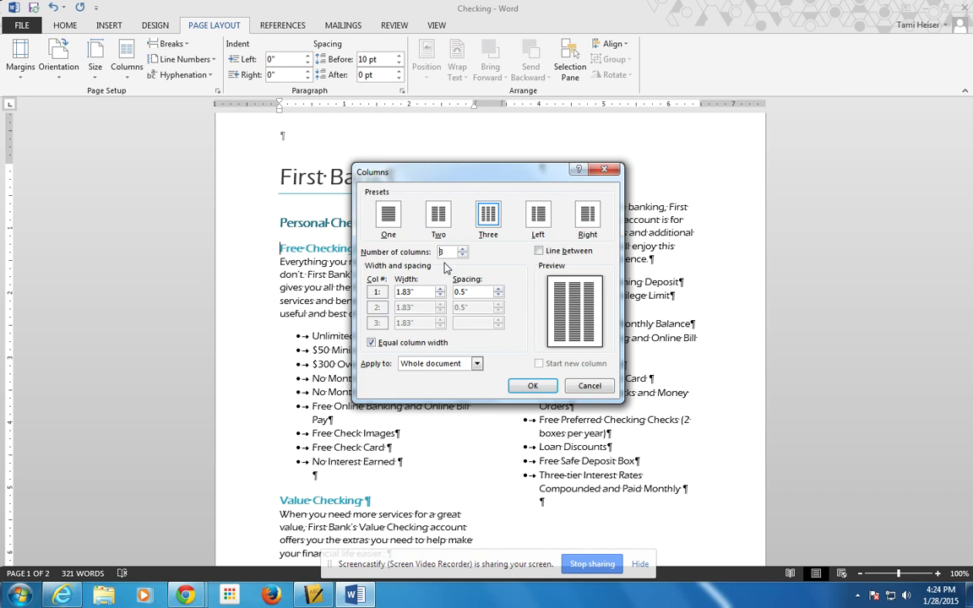
left_click(462, 255)
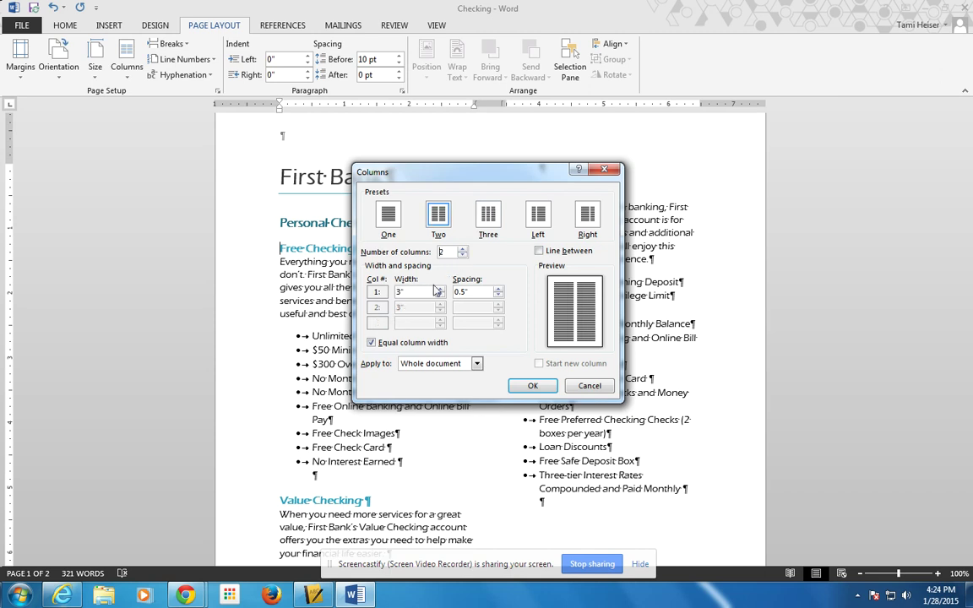
left_click(404, 292)
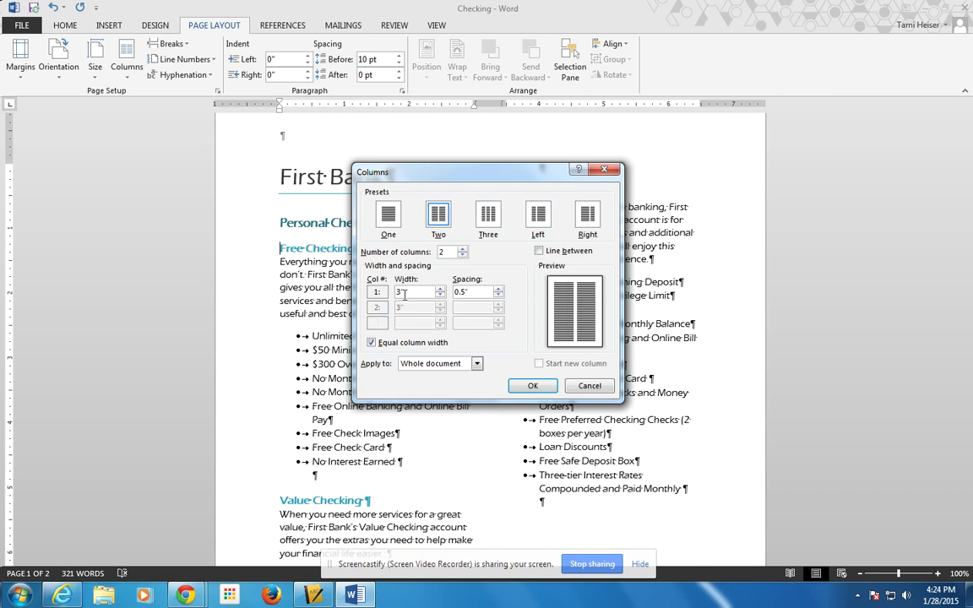
left_click(462, 249)
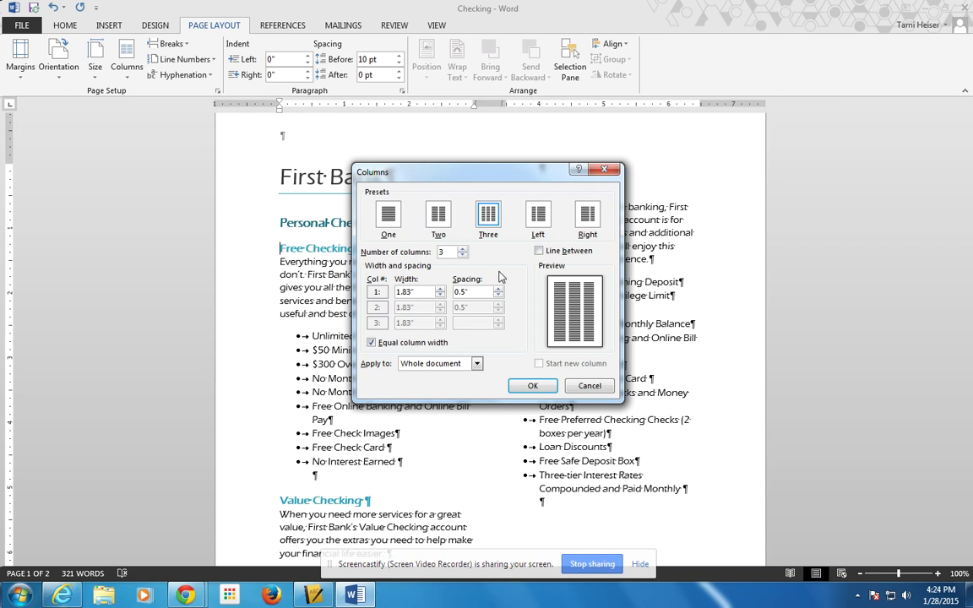
left_click(539, 252)
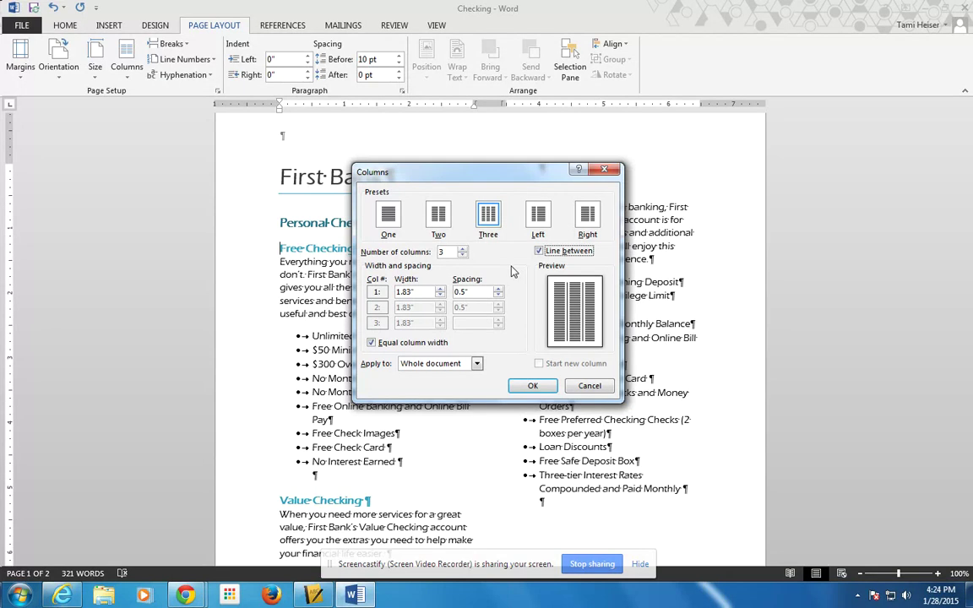
left_click(533, 386)
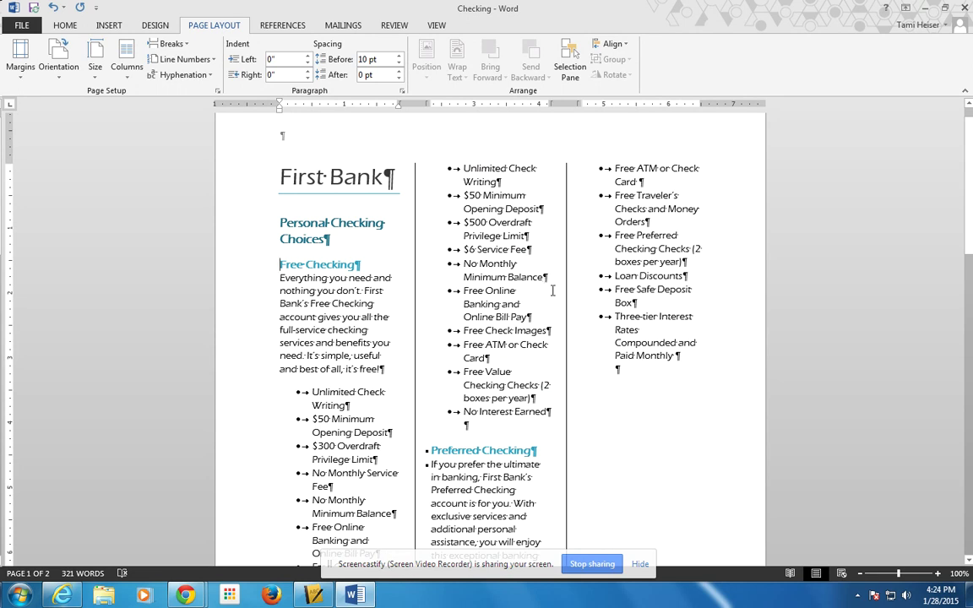
- Remove the page break before setting from the Senior Preferred Checking heading paragraph
left_click_drag(972, 175, 970, 253)
left_click(278, 346)
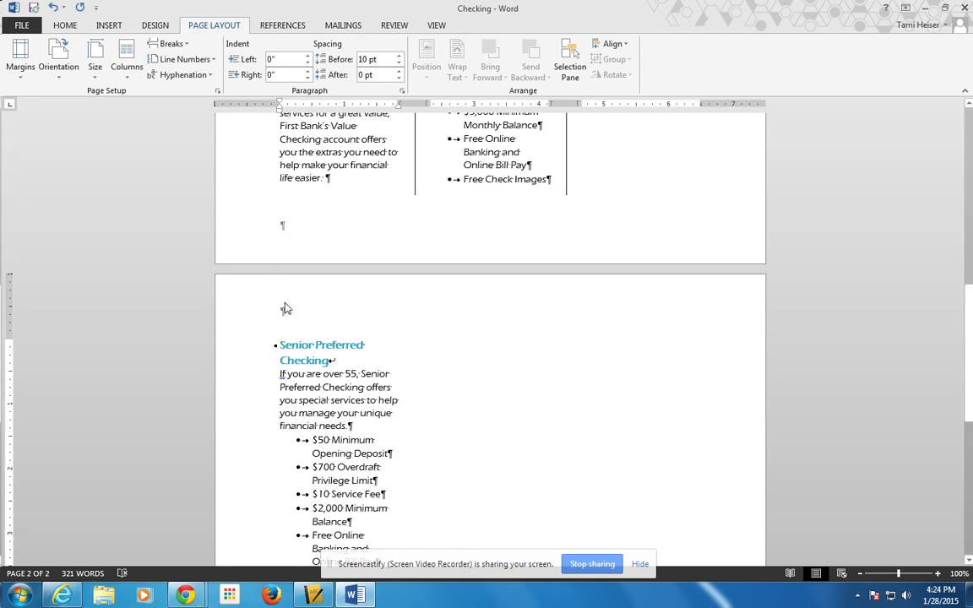
left_click(401, 92)
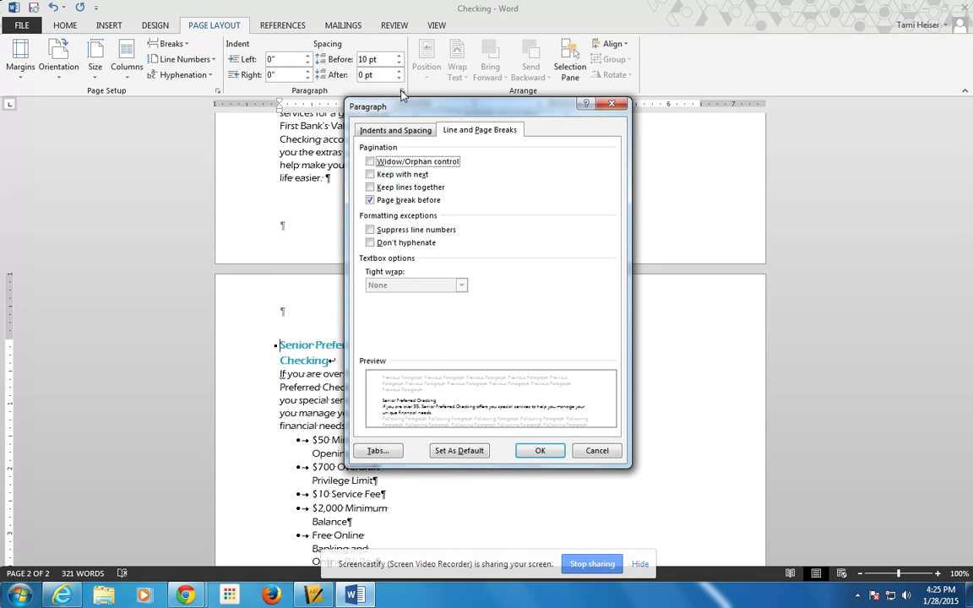
left_click(370, 201)
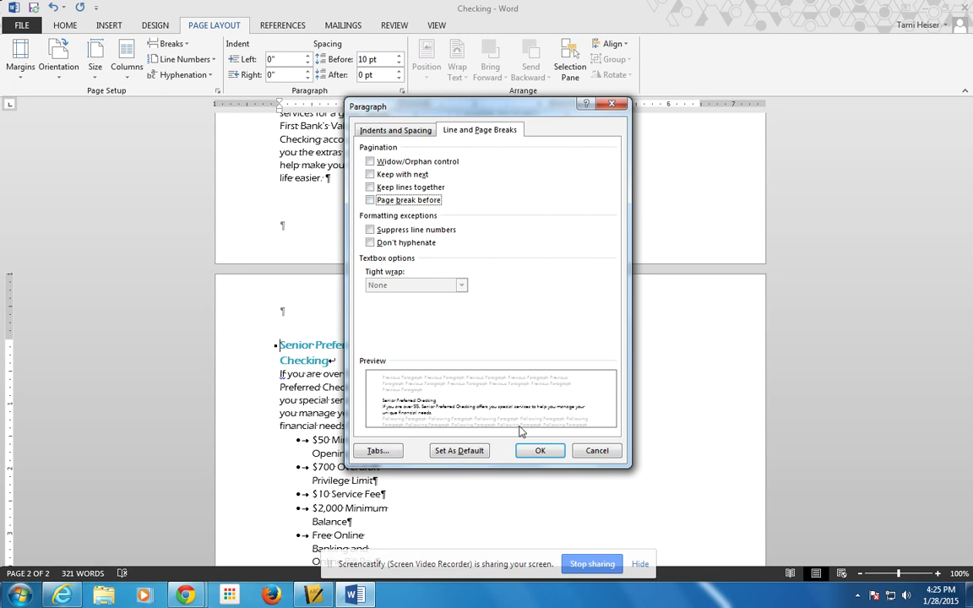
left_click(534, 457)
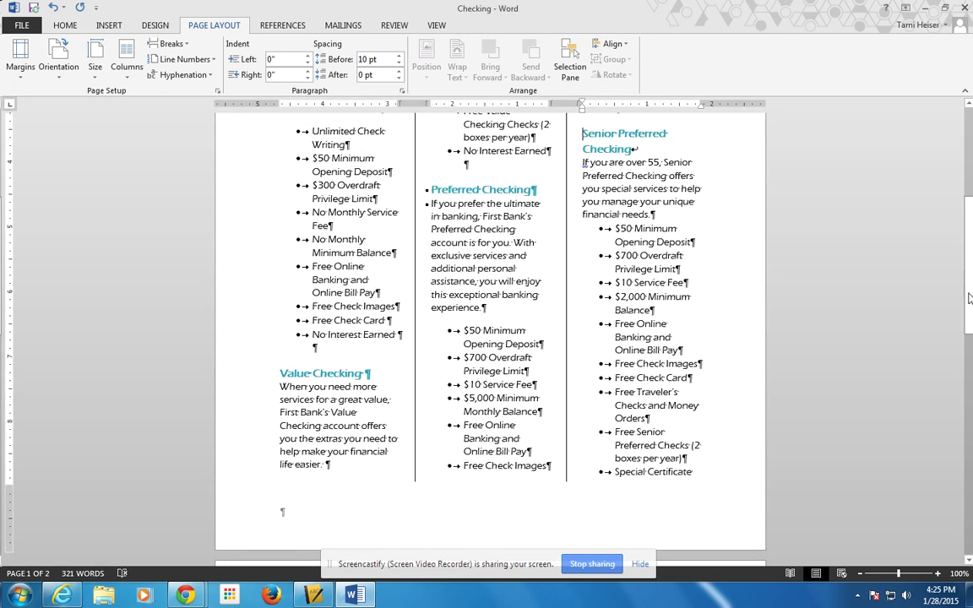
- Switch the document to landscape orientation and change the paper size to Legal
left_click_drag(969, 287, 969, 246)
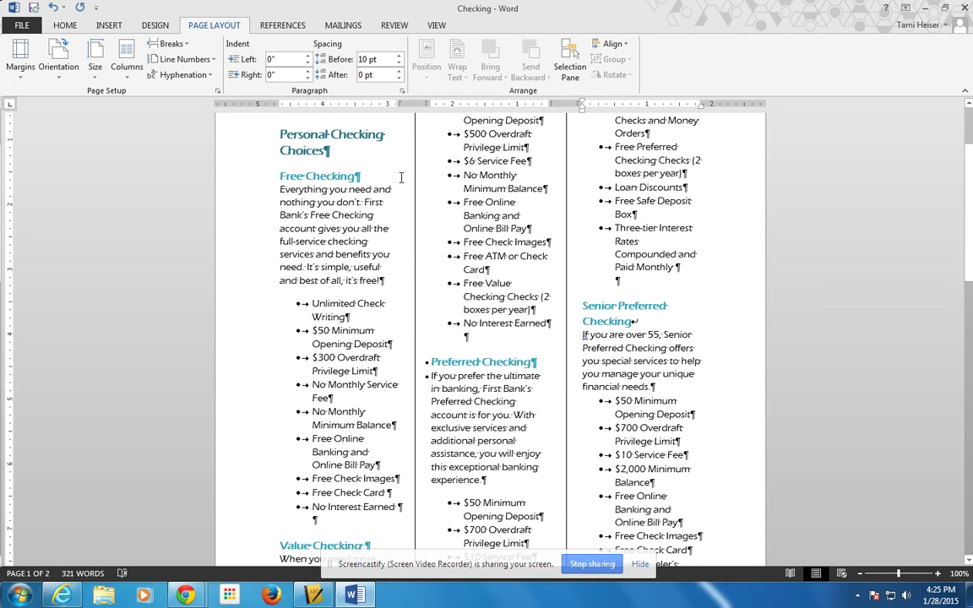
left_click(57, 76)
left_click(67, 130)
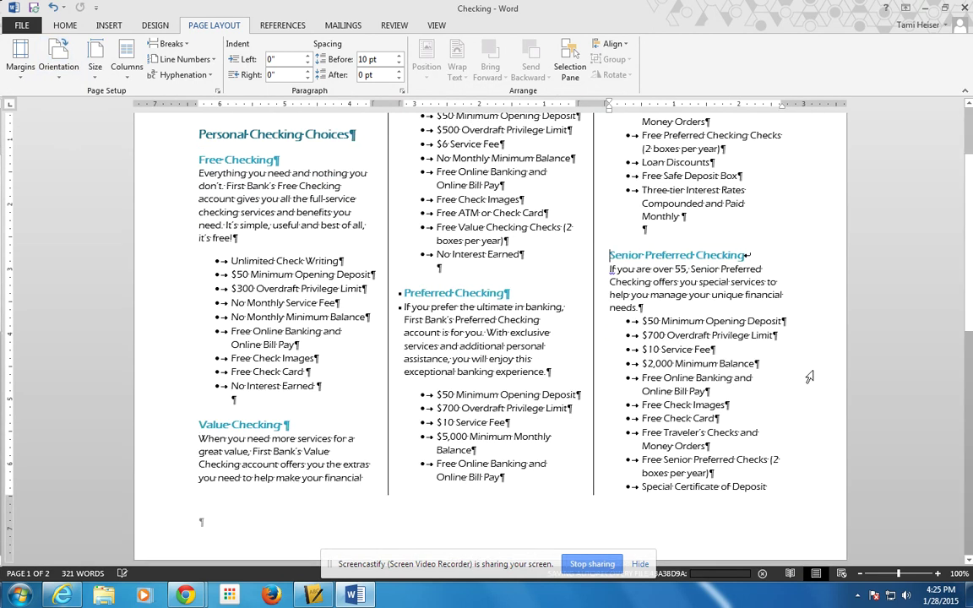
left_click_drag(969, 309, 969, 281)
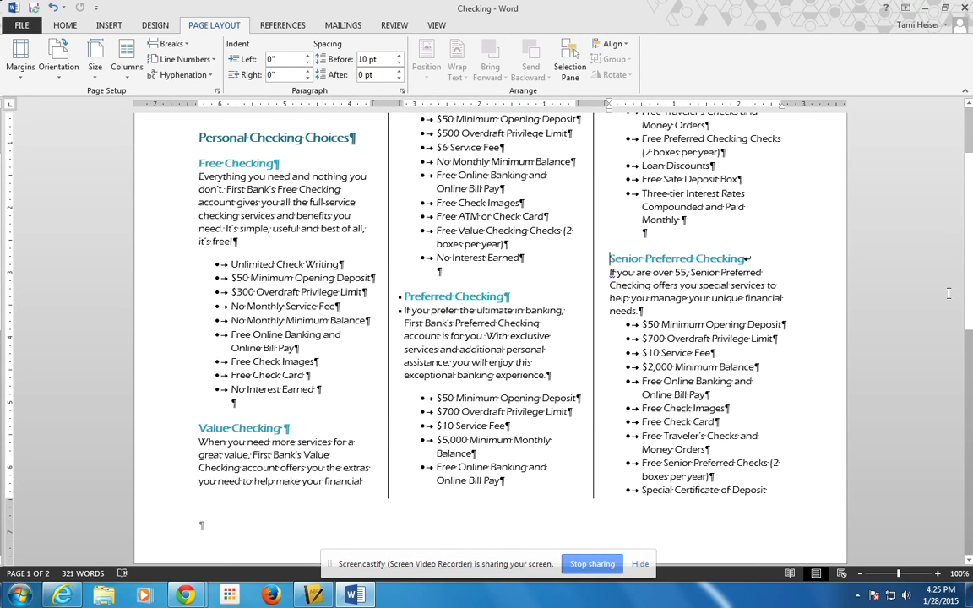
left_click(94, 70)
left_click(99, 127)
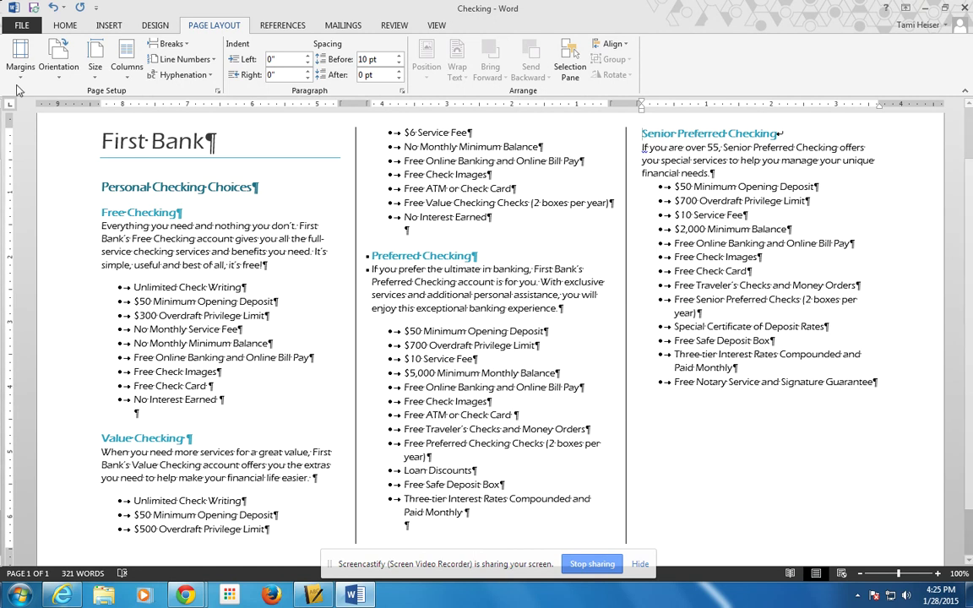
- Use custom margins to set the top margin to 0.5" and reduce the bottom margin for the whole document
left_click(21, 58)
left_click(54, 406)
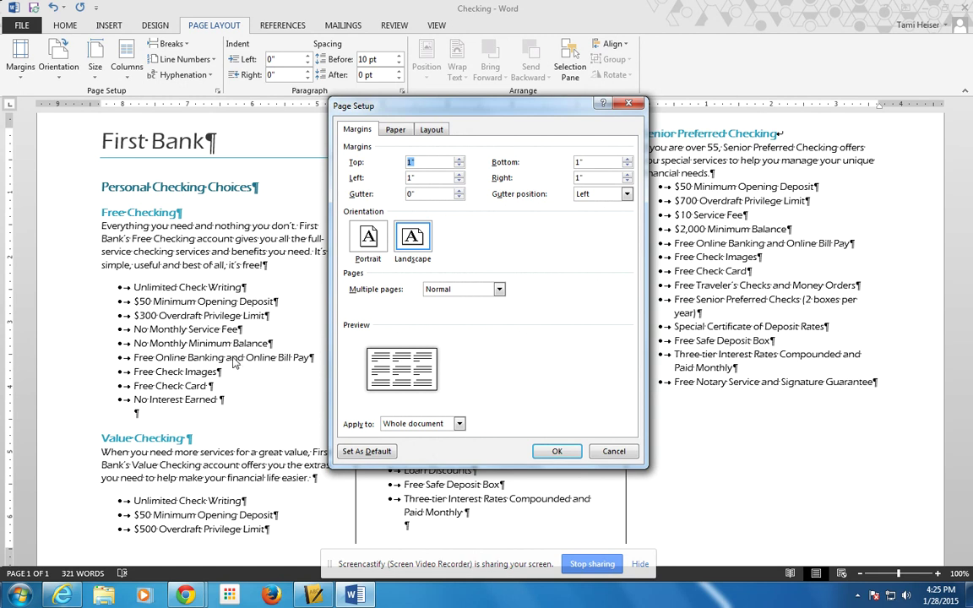
left_click(459, 167)
left_click(459, 167)
left_click(459, 167)
left_click(458, 168)
left_click(459, 168)
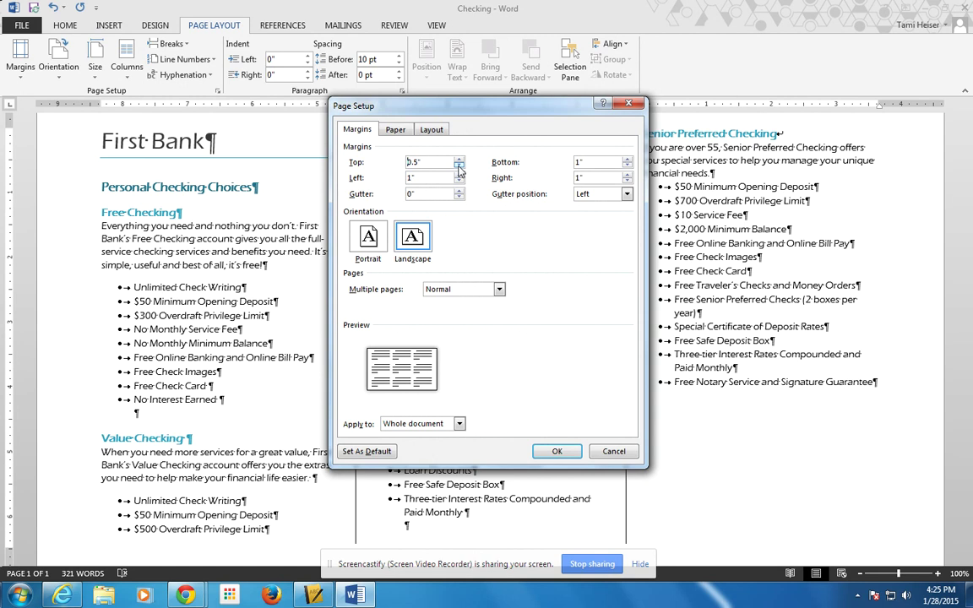
left_click(627, 167)
left_click(627, 167)
left_click(627, 167)
left_click(553, 450)
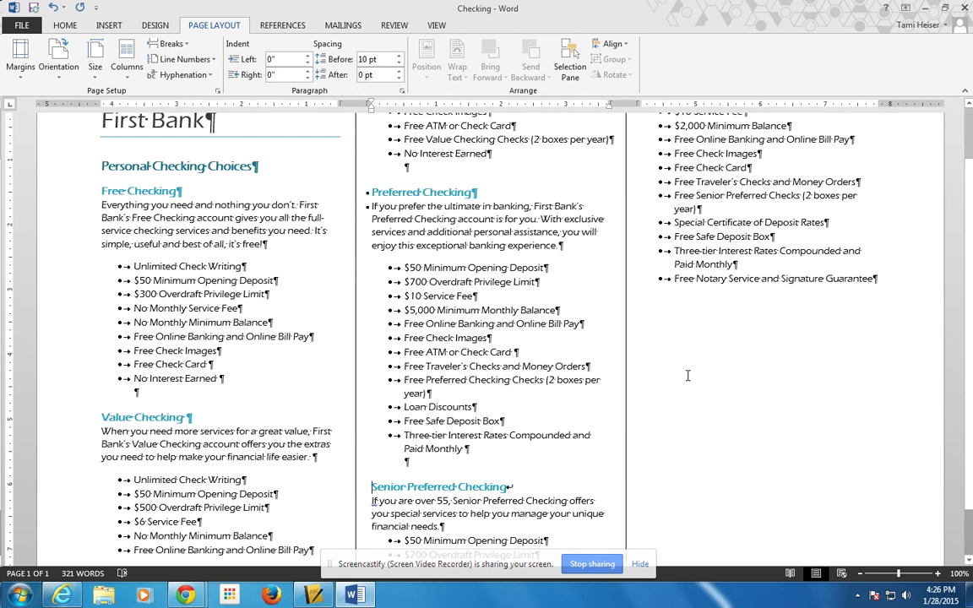
- Insert a column break before the Value Checking heading
left_click(102, 417)
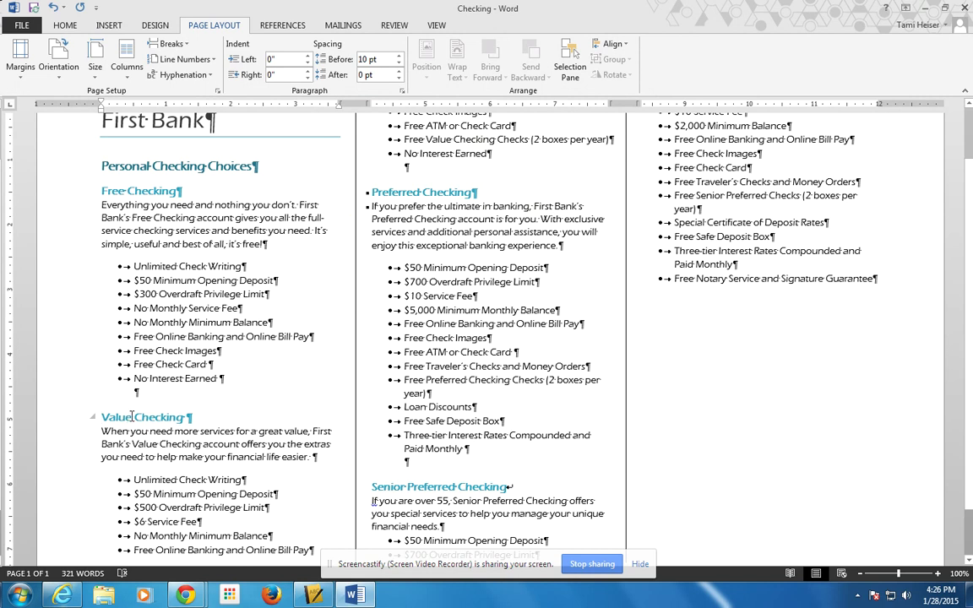
left_click(181, 46)
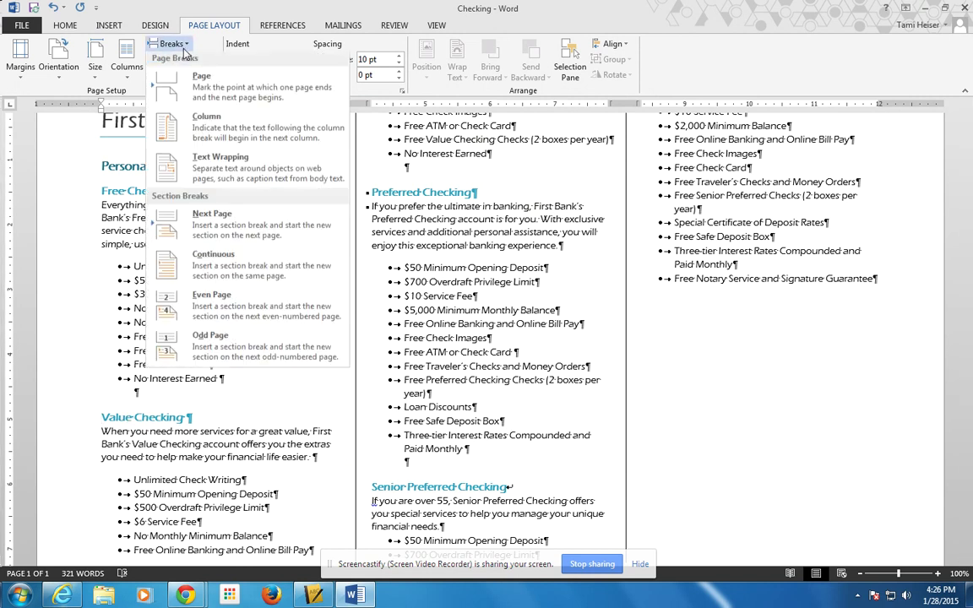
left_click(204, 129)
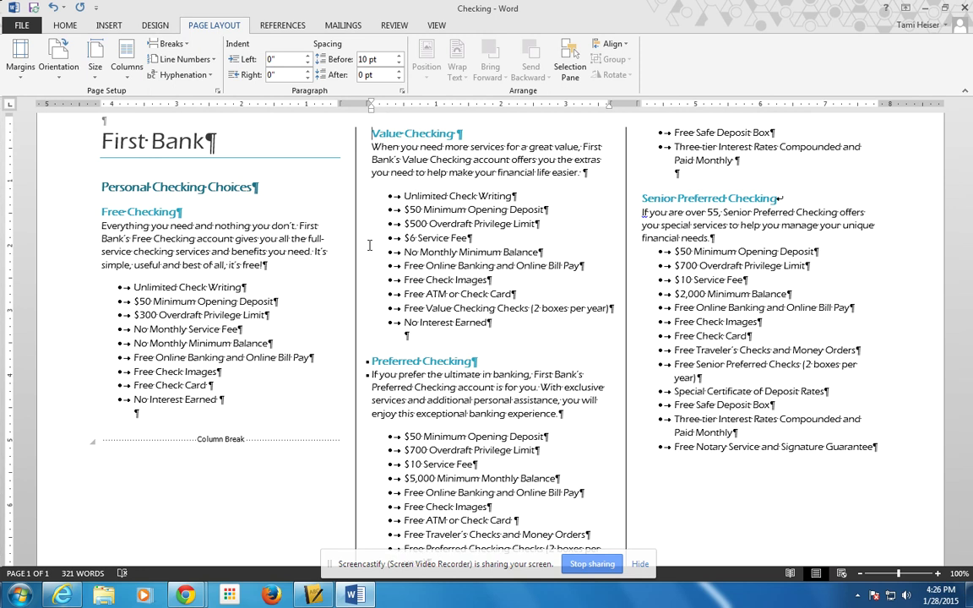
- Insert column breaks before the Preferred Checking and Senior Preferred Checking headings
left_click(371, 359)
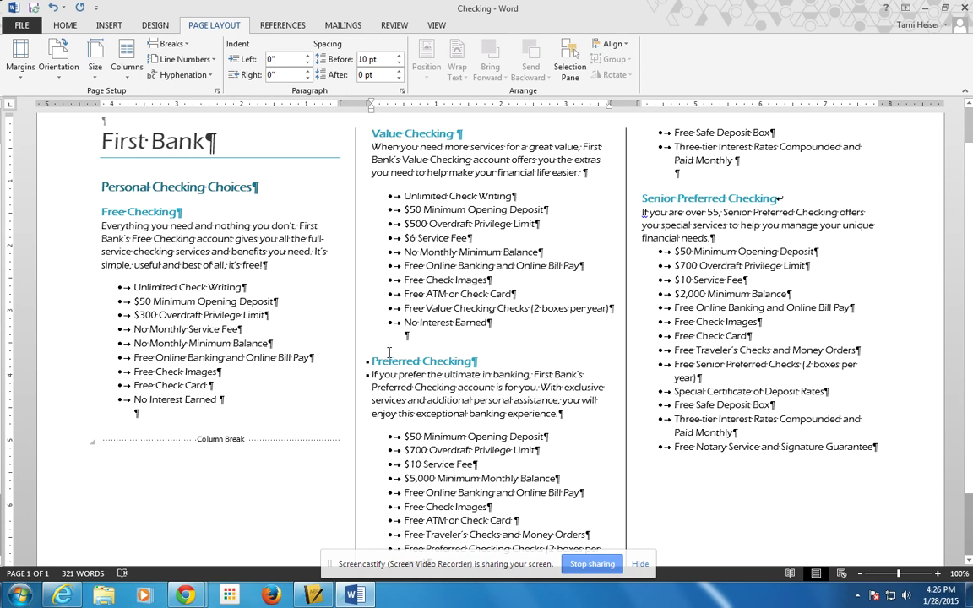
left_click(182, 46)
left_click(198, 124)
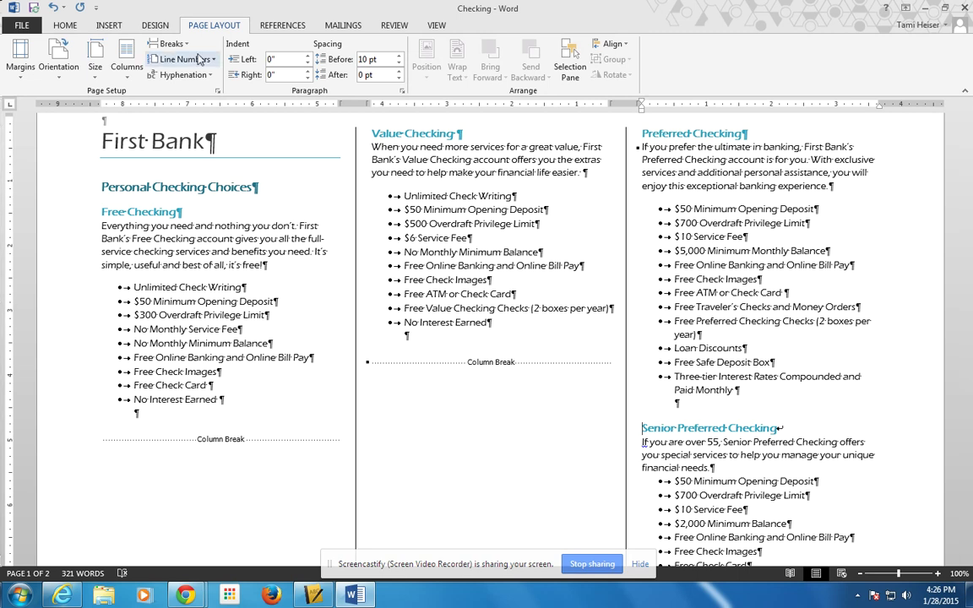
left_click(170, 43)
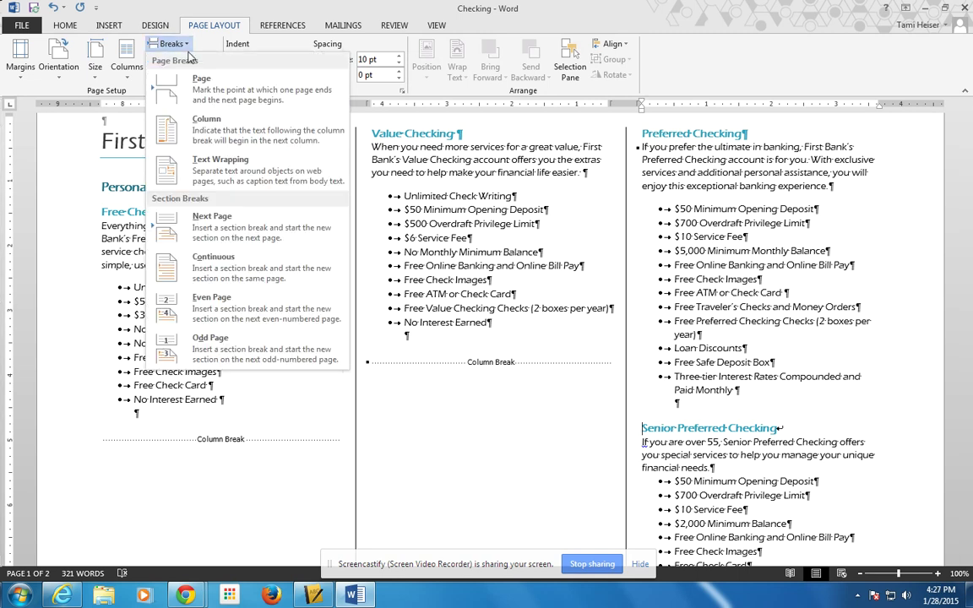
left_click(205, 133)
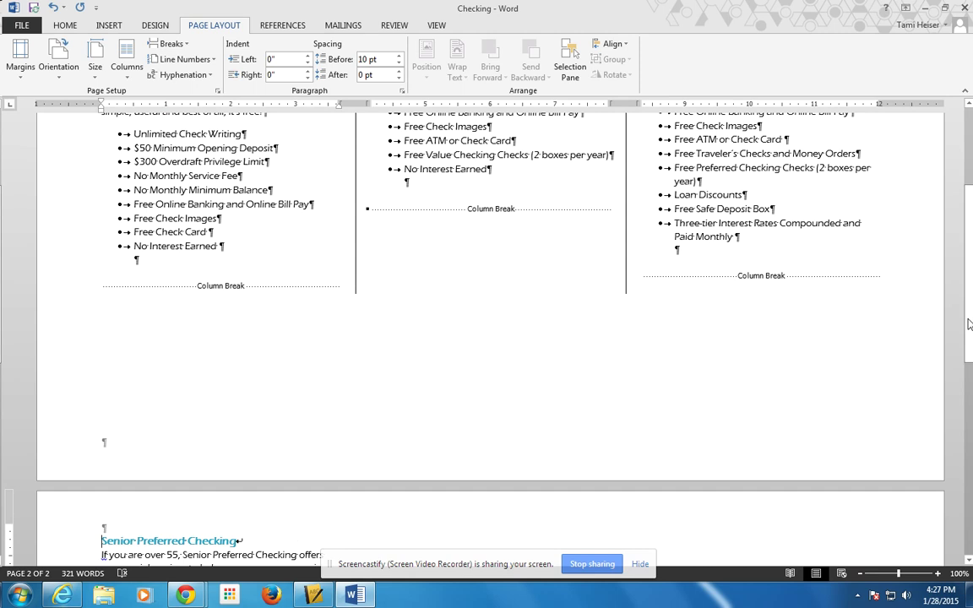
left_click_drag(970, 326, 970, 343)
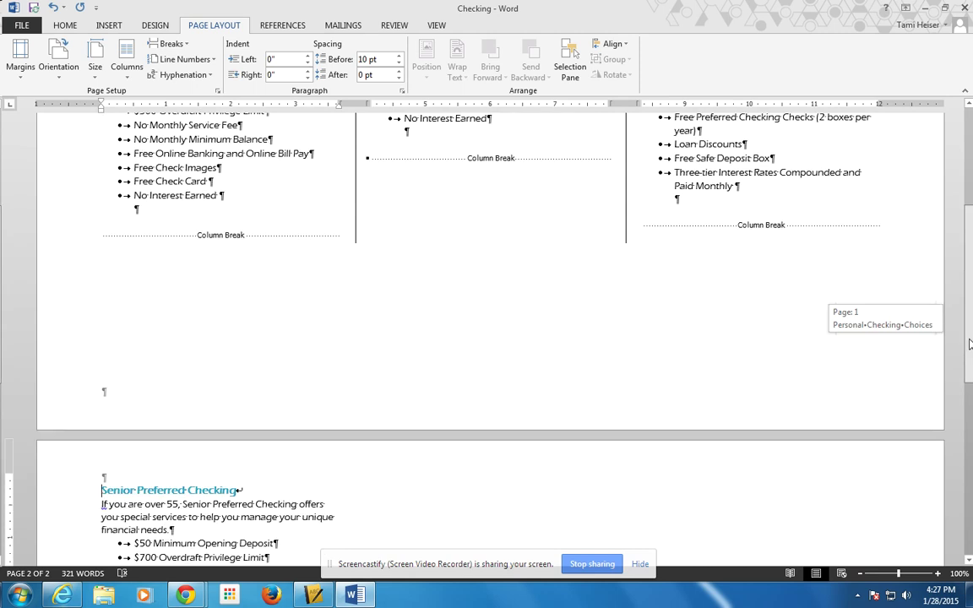
- Format the First Bank title and Personal Checking Choices heading as a single column
left_click_drag(970, 343, 970, 278)
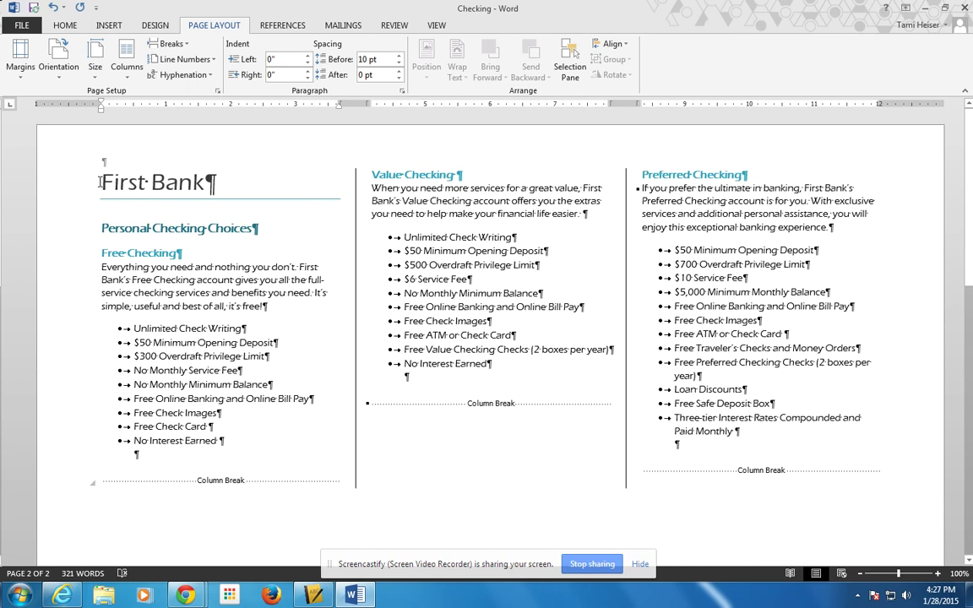
left_click_drag(100, 182, 255, 234)
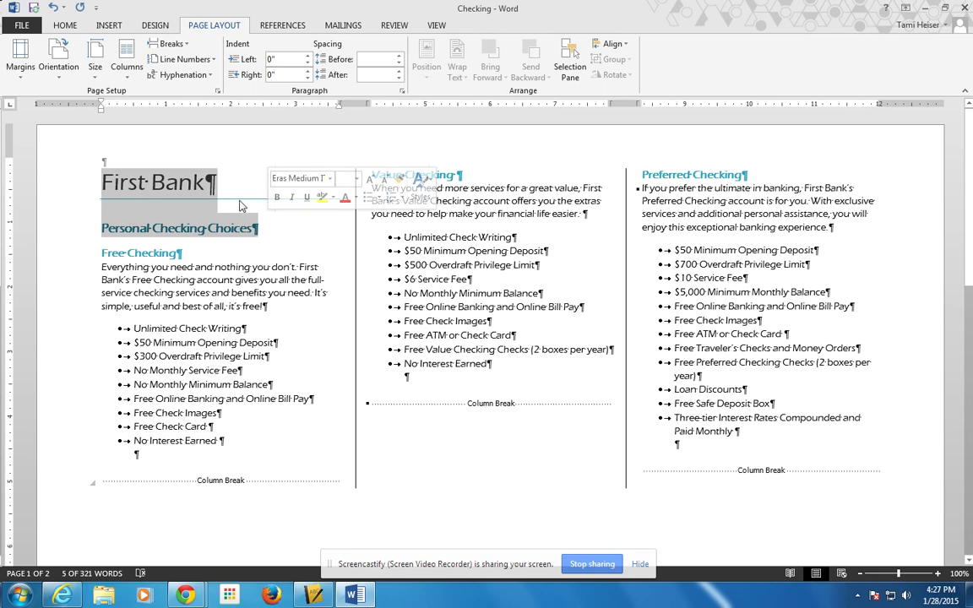
left_click(129, 80)
left_click(148, 98)
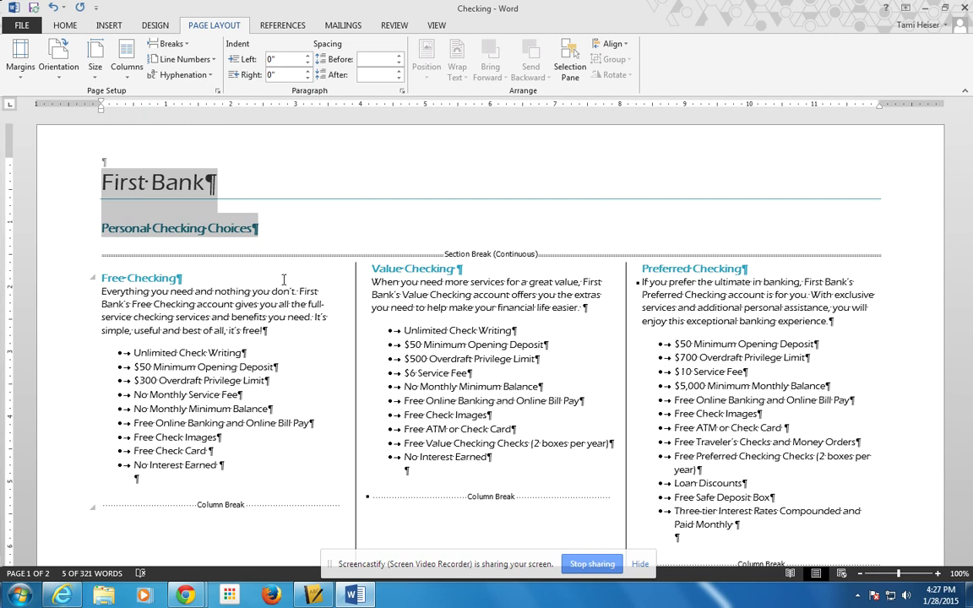
- Try adding a blank paragraph after the Personal Checking Choices heading and undo it
left_click(260, 229)
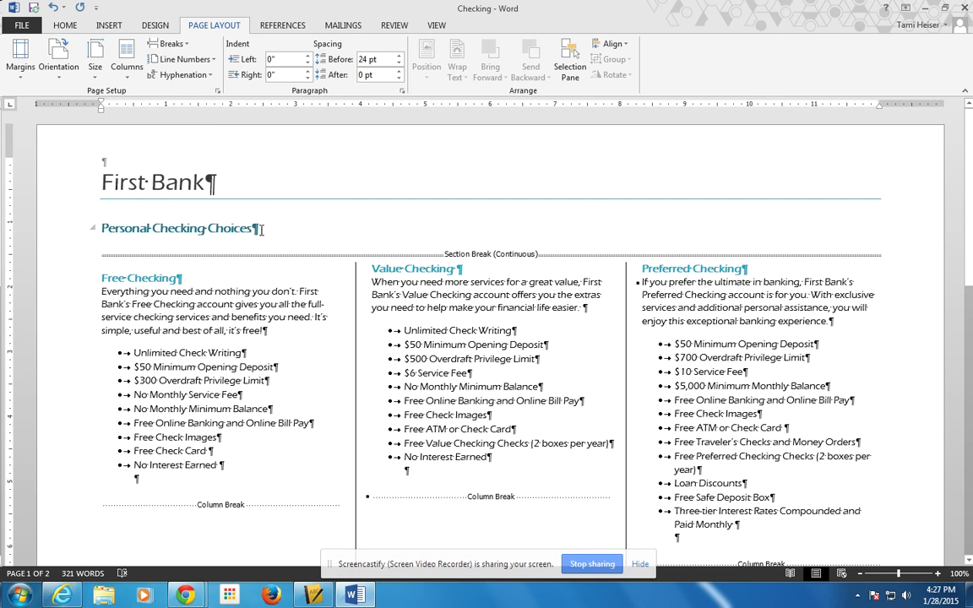
key("Return")
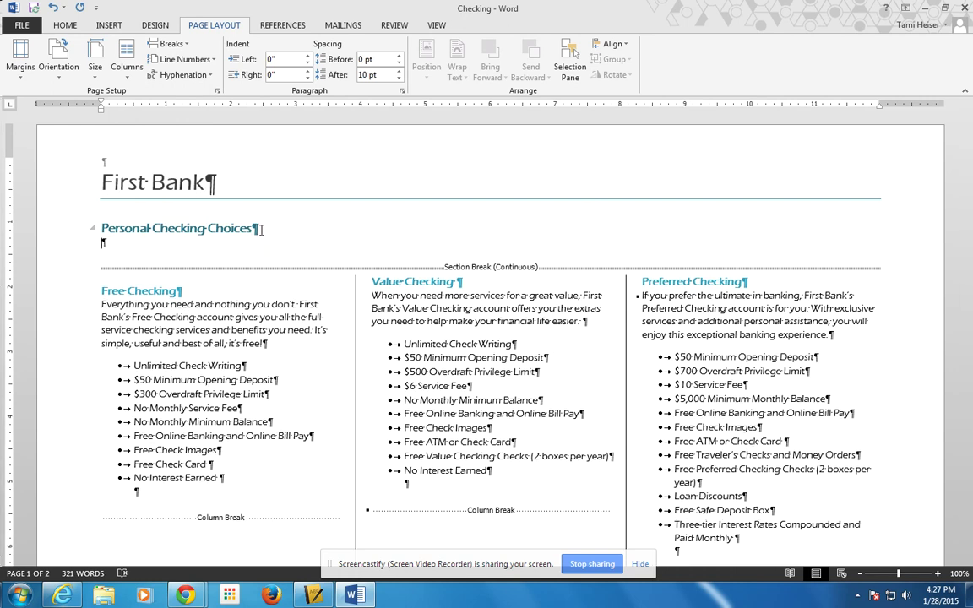
left_click(52, 9)
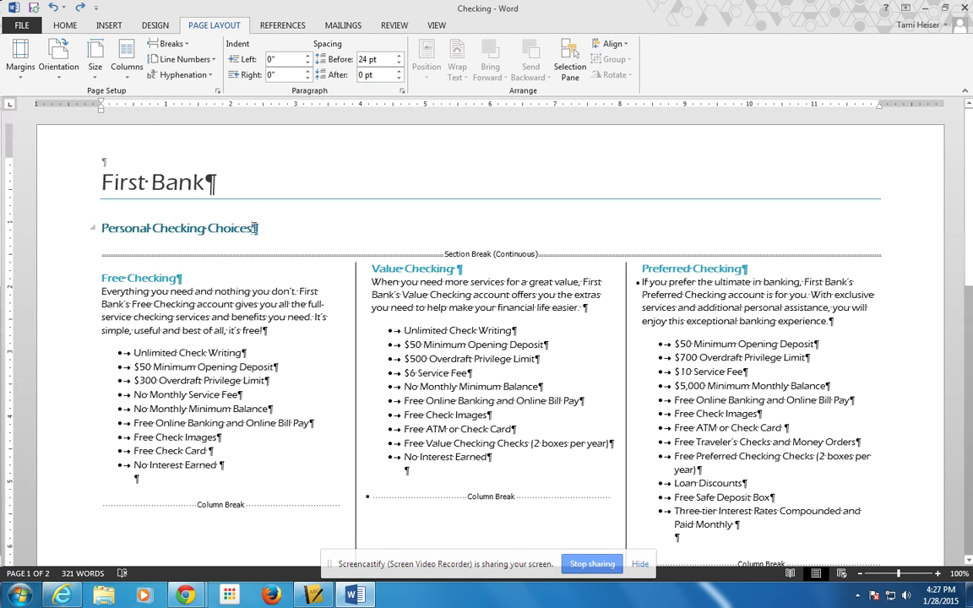
- Center the First Bank title and the Personal Checking Choices heading
left_click_drag(230, 205, 105, 179)
left_click(65, 25)
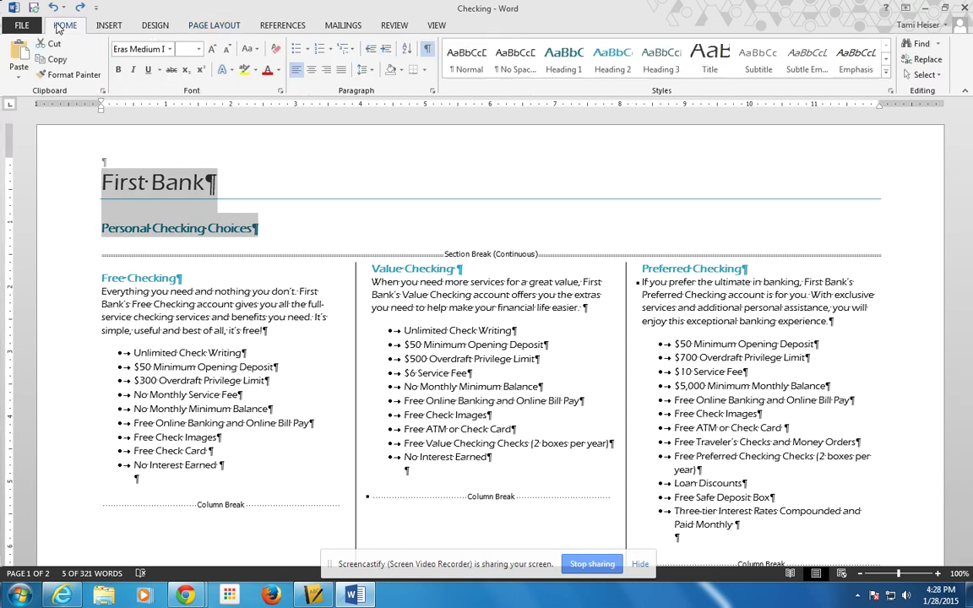
left_click(312, 71)
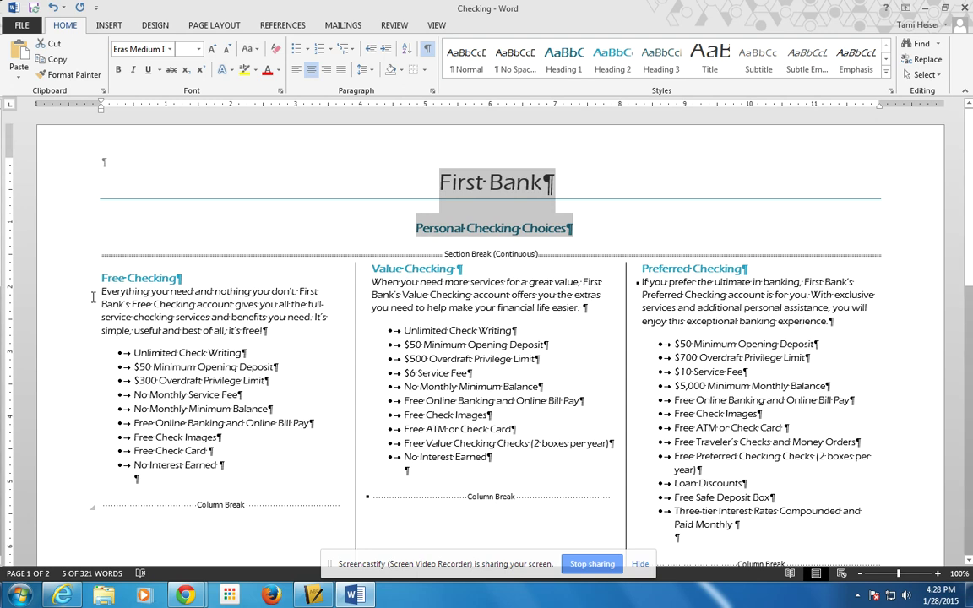
- Set the section starting at Free Checking to four equal-width columns with 0.33" spacing between them
left_click(99, 279)
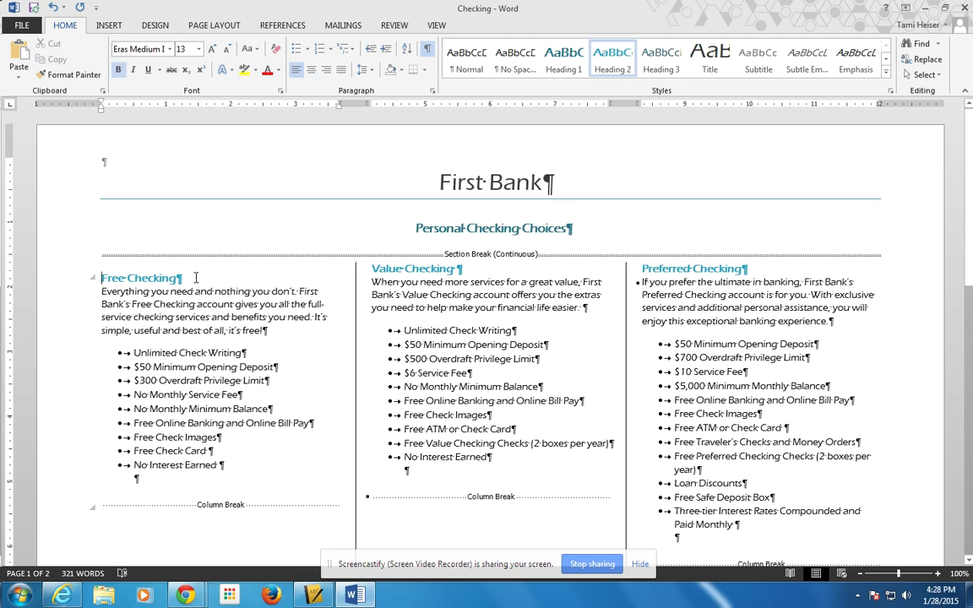
left_click(214, 26)
left_click(128, 75)
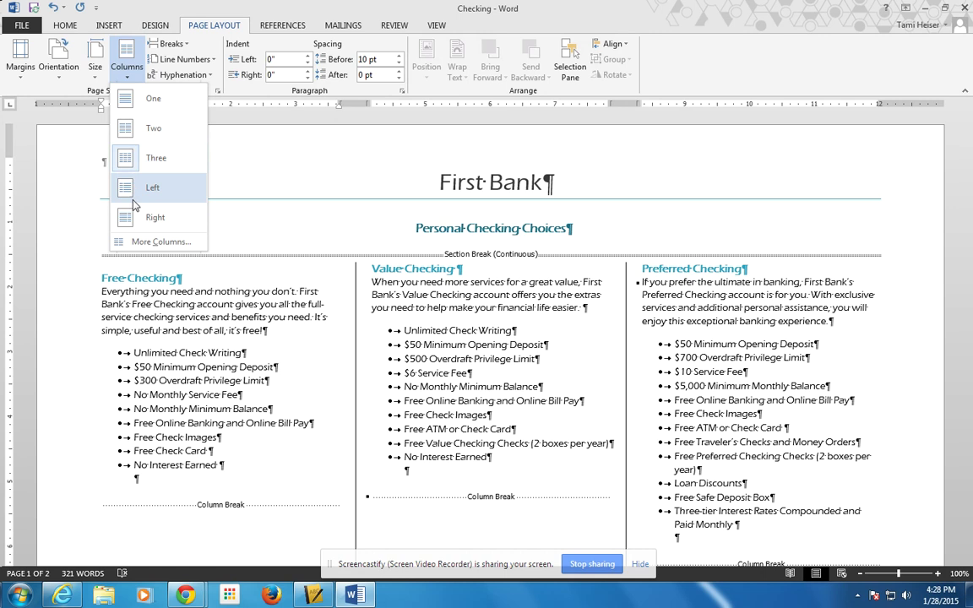
left_click(135, 244)
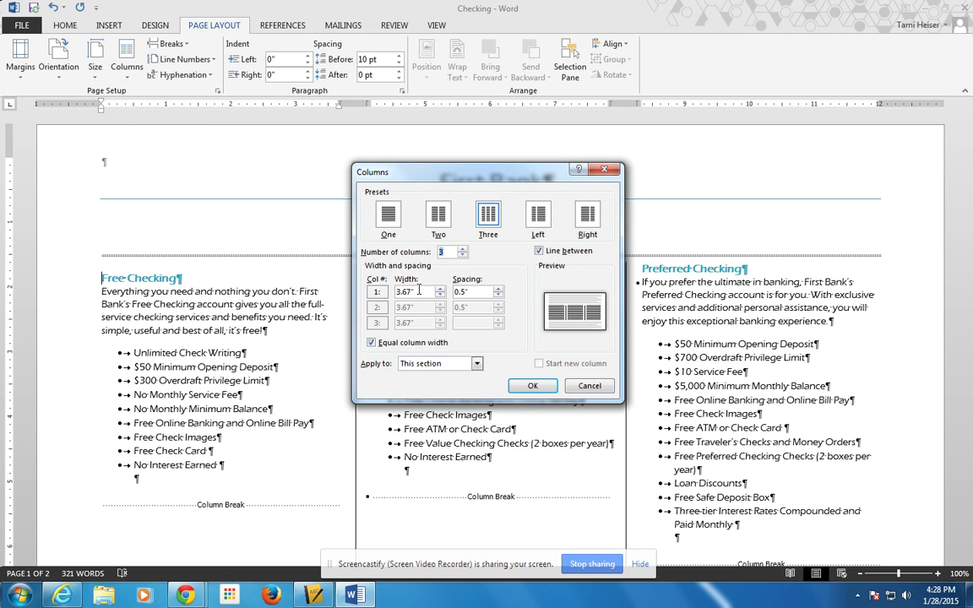
left_click(461, 250)
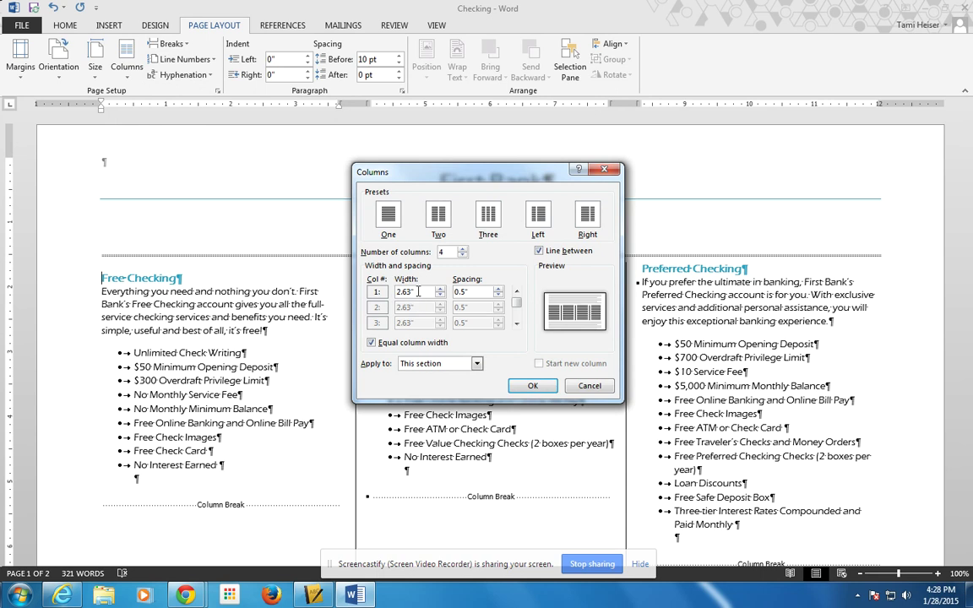
left_click_drag(417, 291, 394, 298)
type("3")
left_click(469, 291)
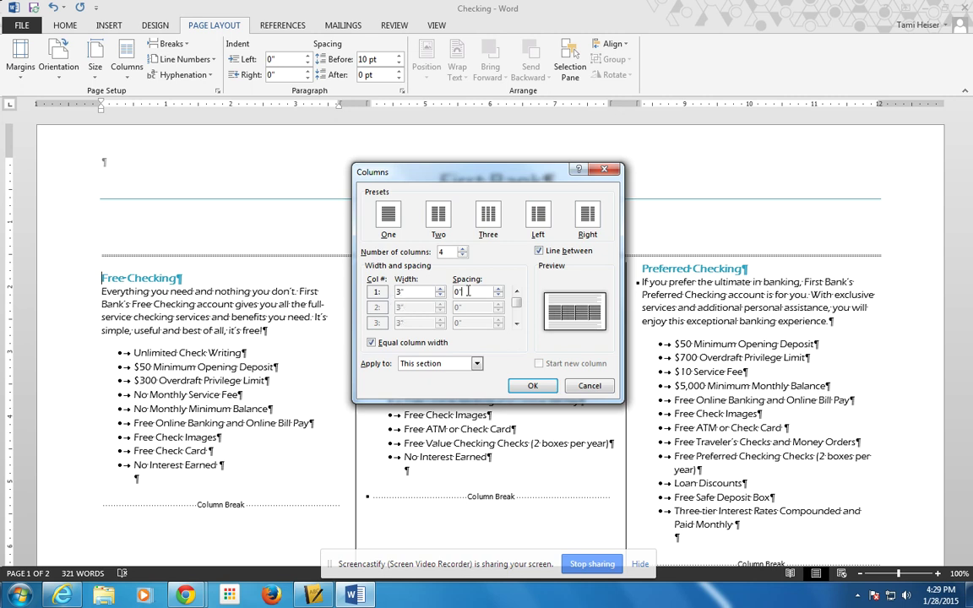
left_click_drag(468, 292, 448, 292)
type(".33")
left_click(533, 386)
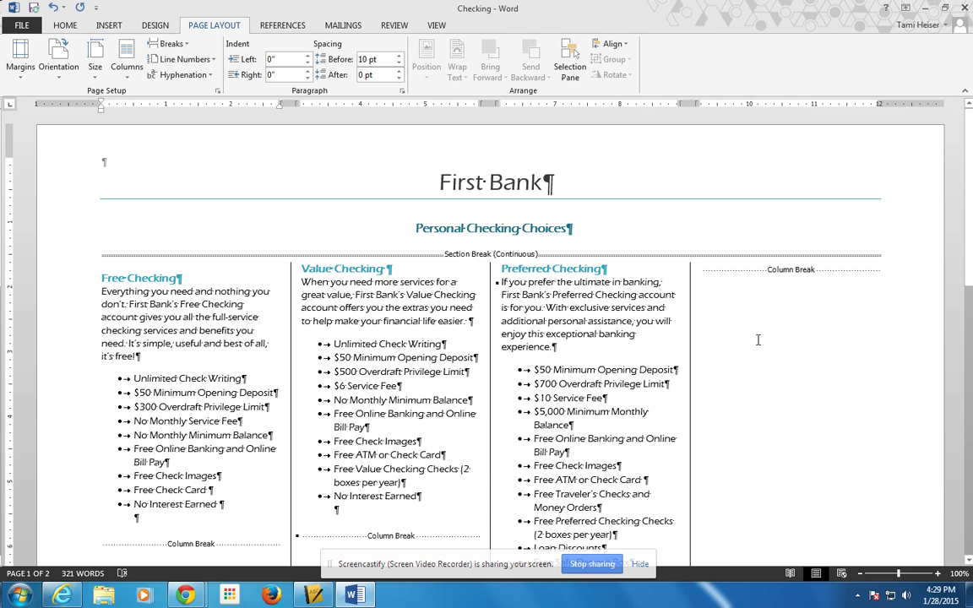
- Set the spacing before the Free Checking heading to 0 pt, checking the column alignment in print preview
left_click(21, 26)
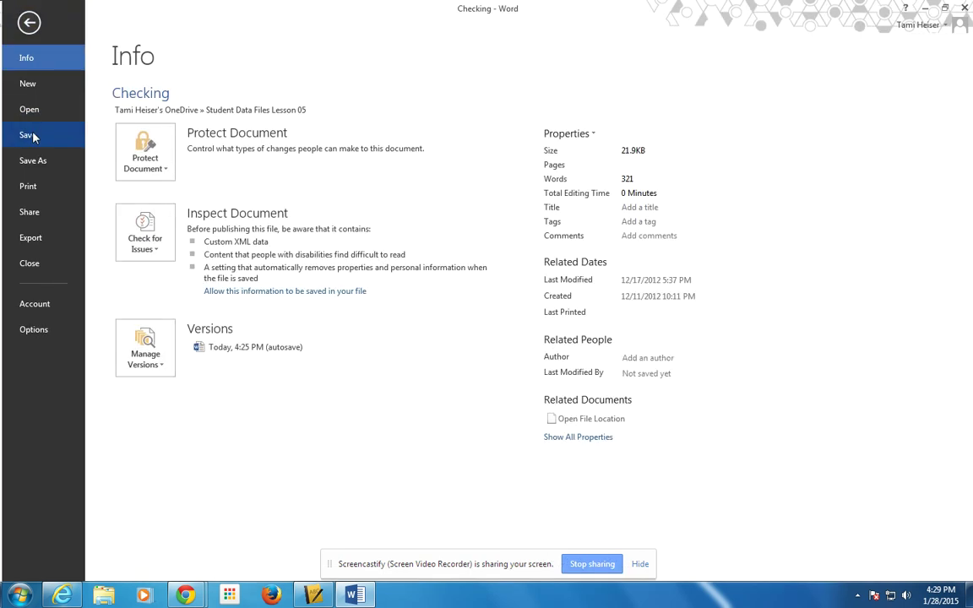
left_click(30, 187)
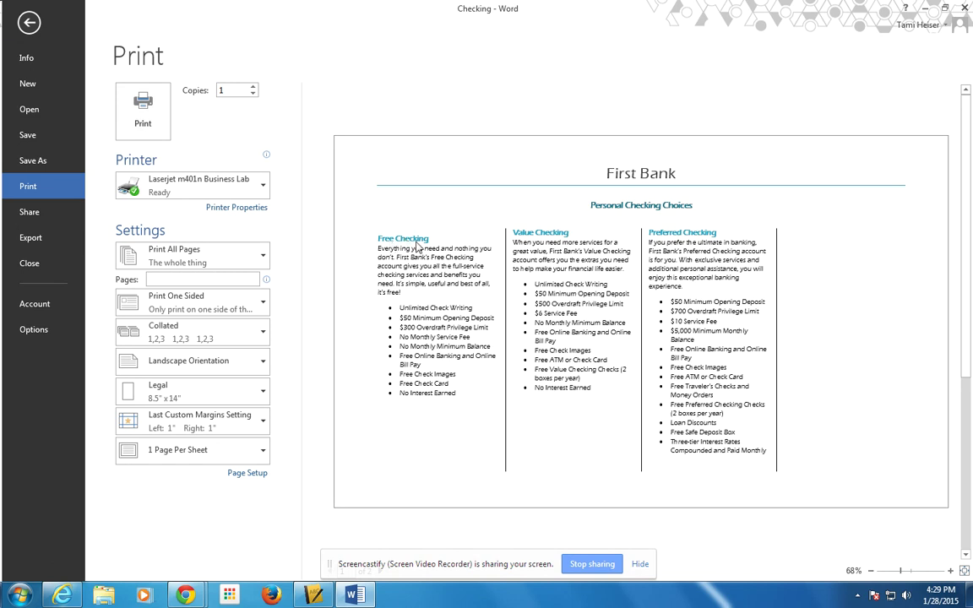
left_click(28, 23)
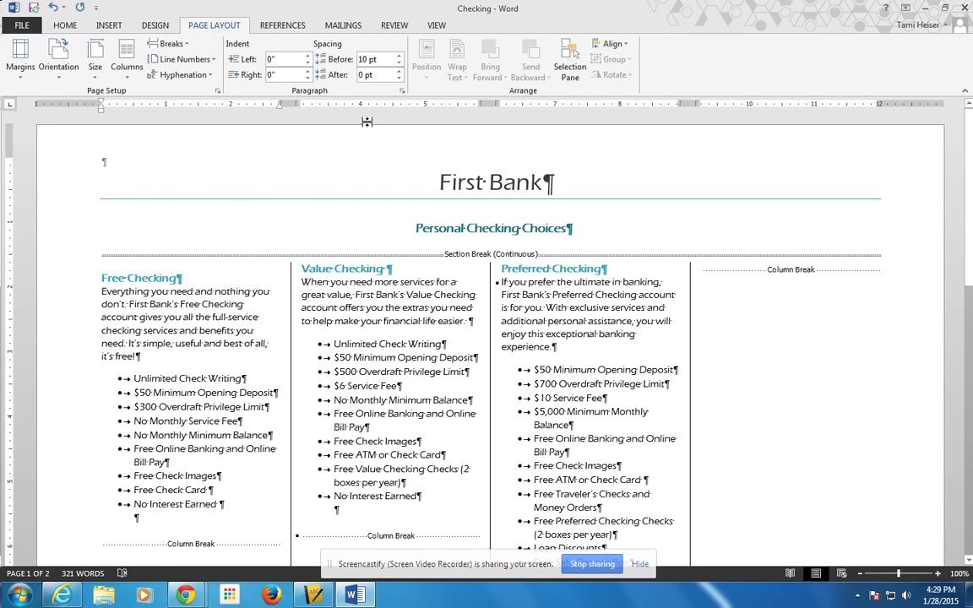
left_click(399, 64)
left_click(398, 64)
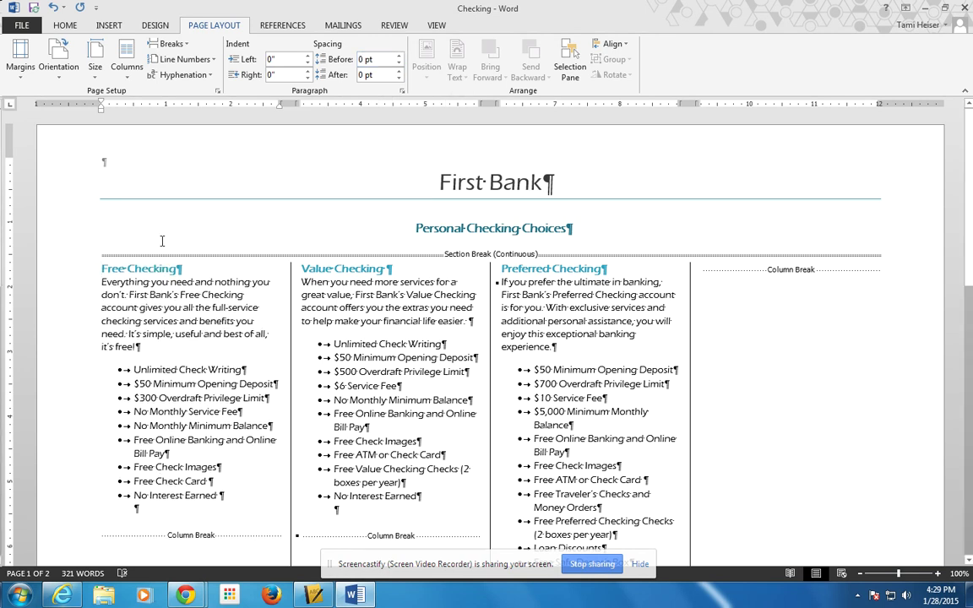
left_click(21, 25)
left_click(30, 187)
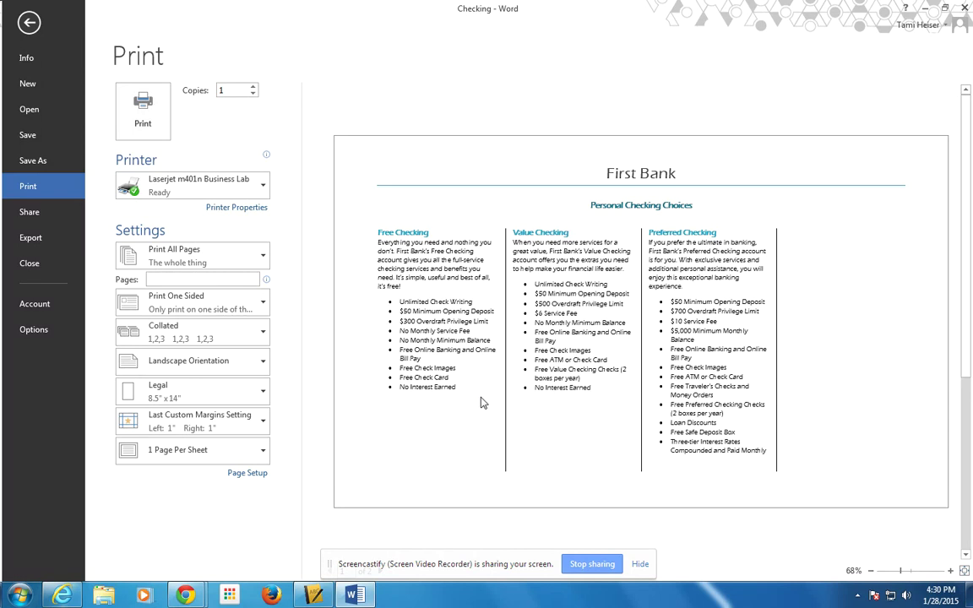
left_click(27, 24)
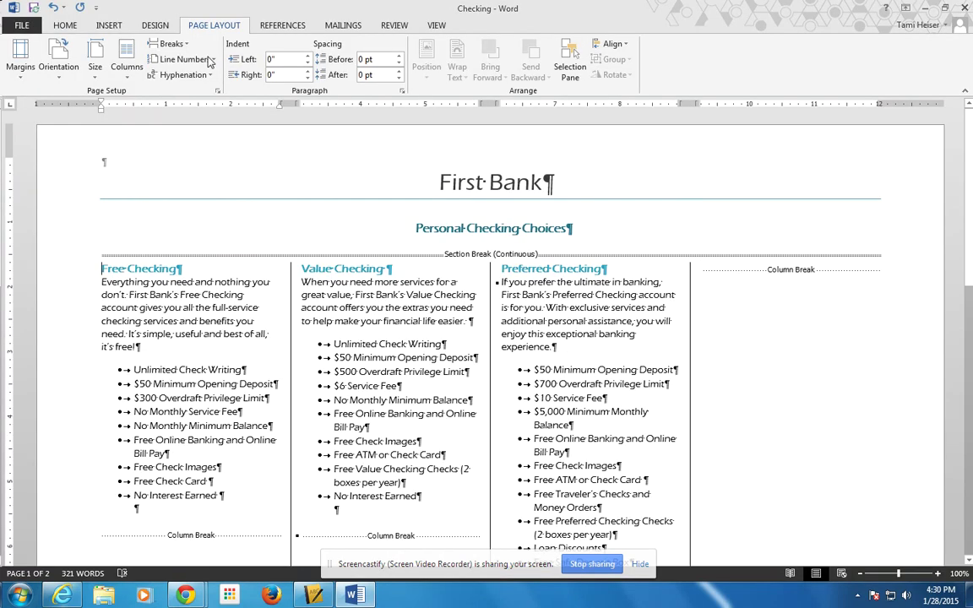
- Use custom margins to set the left and right margins of the four-column section to 0.5"
left_click(21, 76)
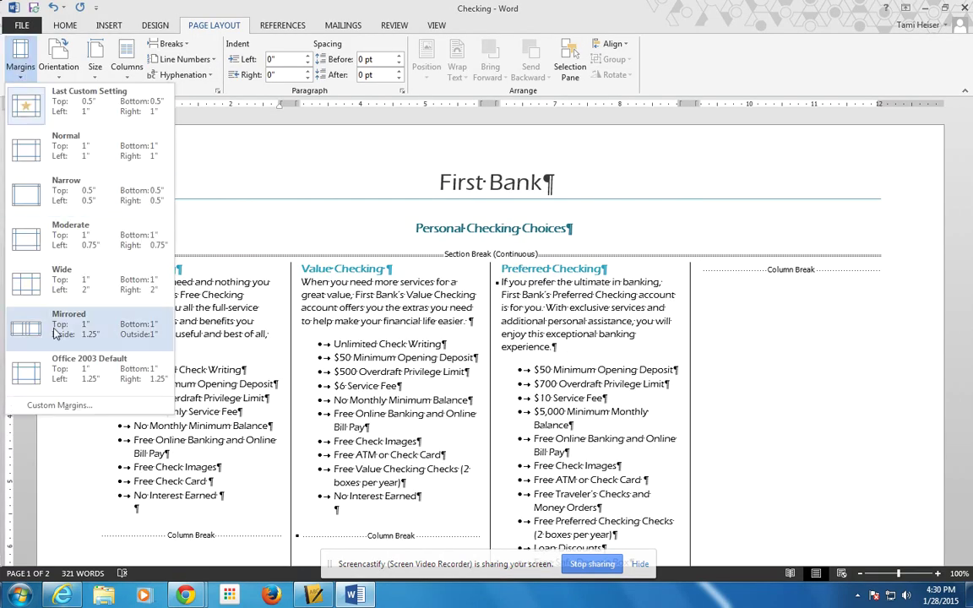
left_click(59, 406)
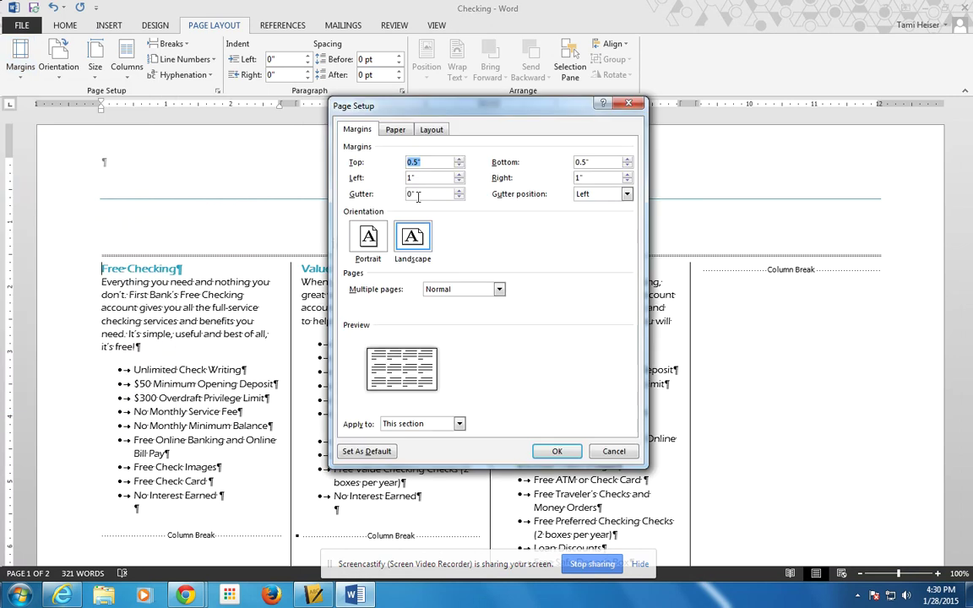
left_click(459, 182)
left_click(458, 182)
left_click(458, 182)
left_click(459, 181)
left_click(459, 181)
left_click(627, 182)
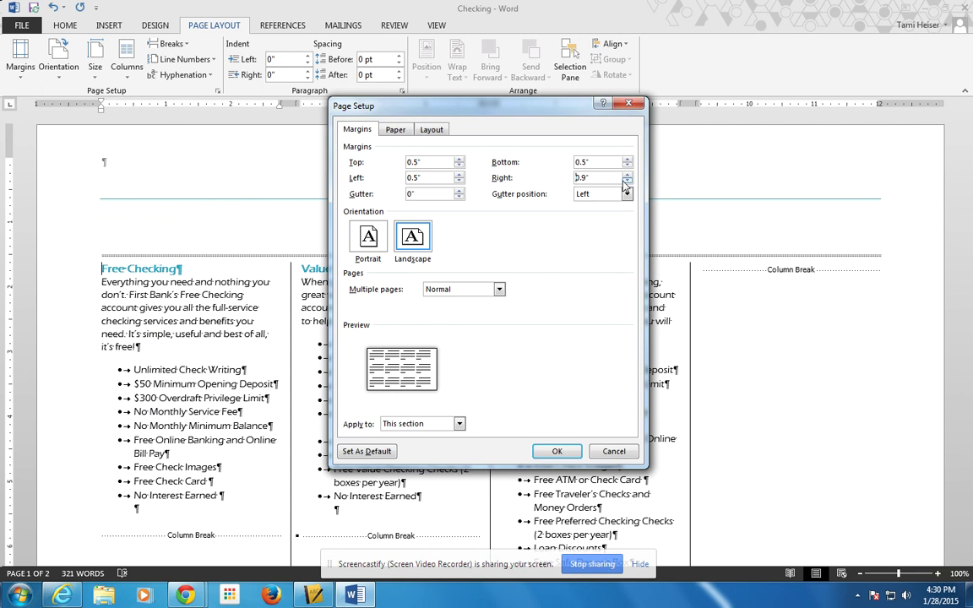
left_click(627, 182)
left_click(627, 182)
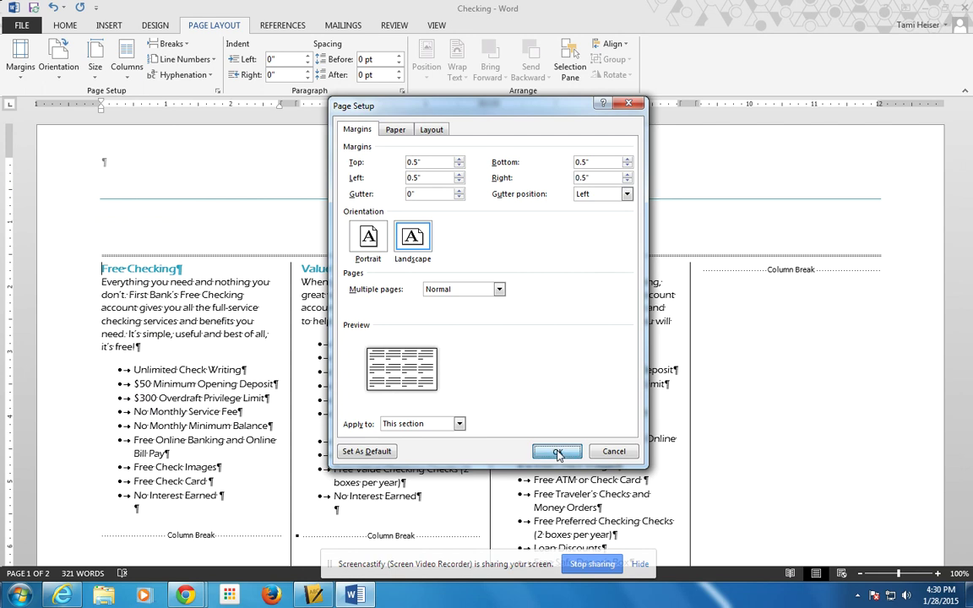
left_click(556, 451)
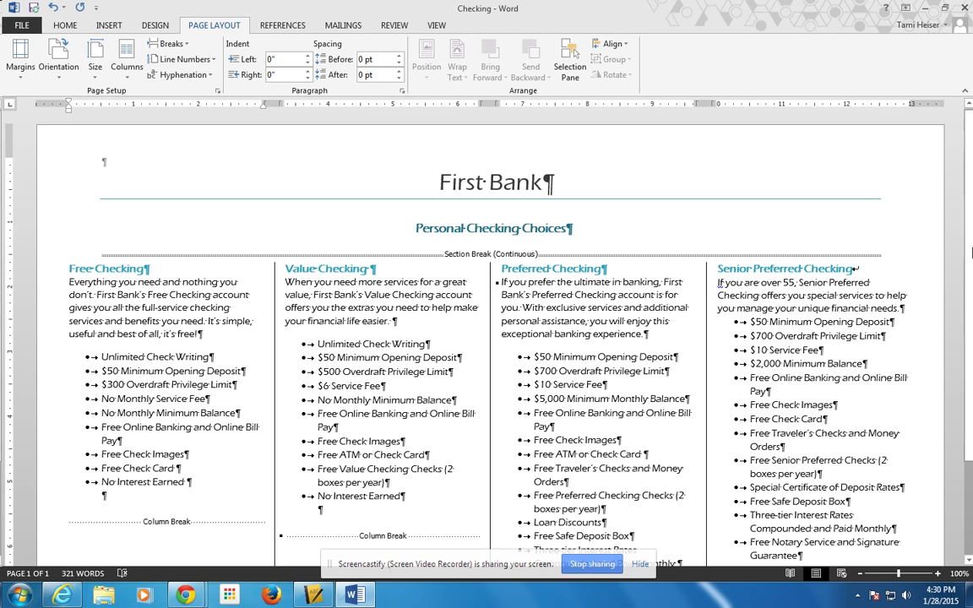
- Add an empty paragraph without a bullet after the last item of the Senior Preferred Checking list
scroll(970, 242, "down", 2)
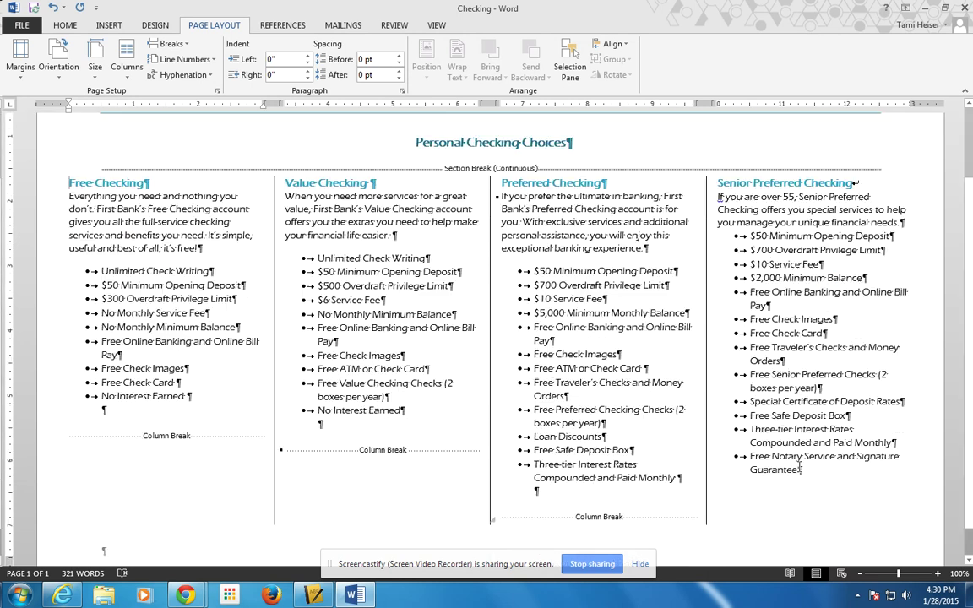
left_click(799, 469)
key("Return")
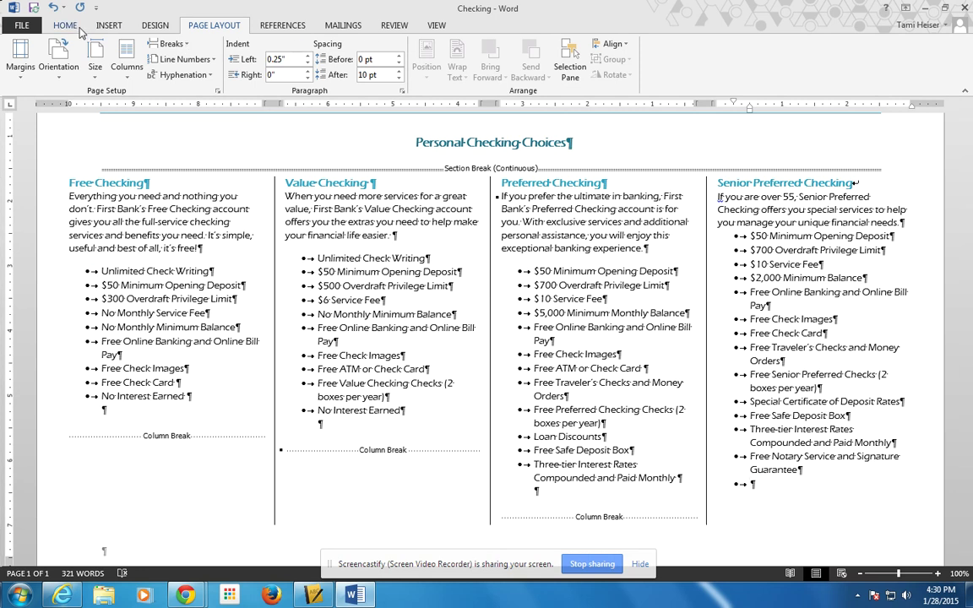
left_click(68, 27)
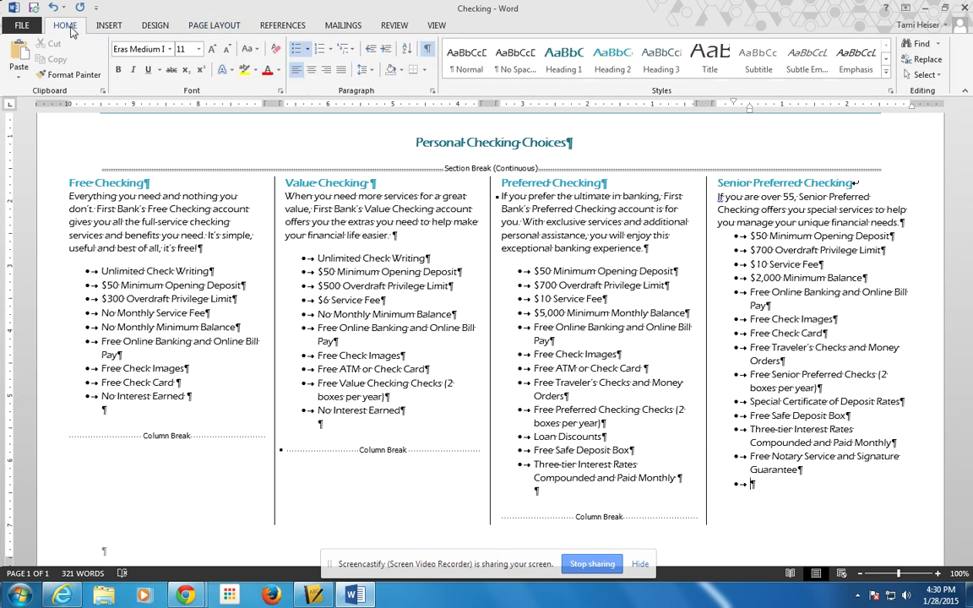
left_click(307, 51)
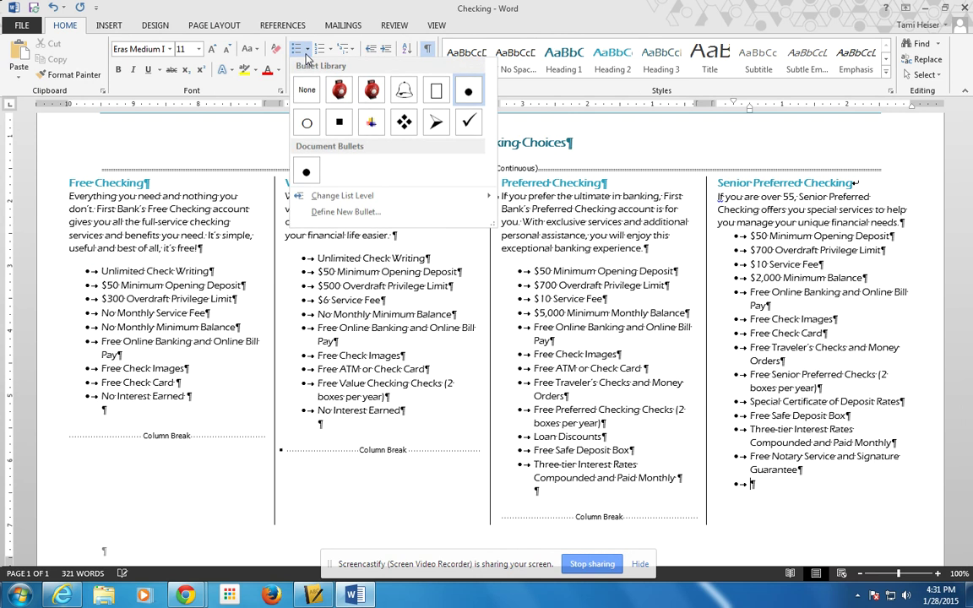
left_click(307, 92)
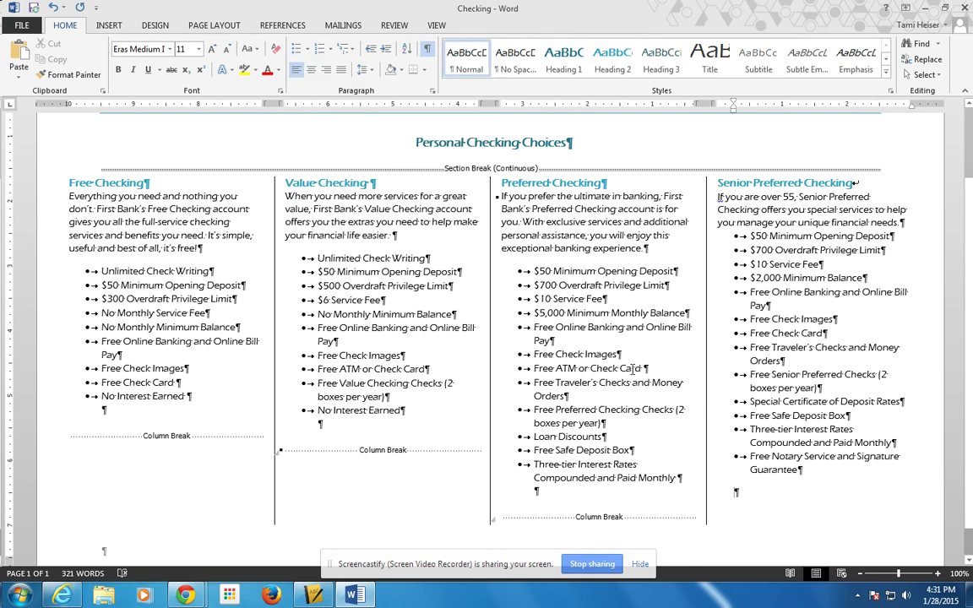
- Enter the closing line WE VALUE YOUR BUSINESS! below the Senior Preferred Checking list, with left indent 0" and spacing after 0 pt
type("WE")
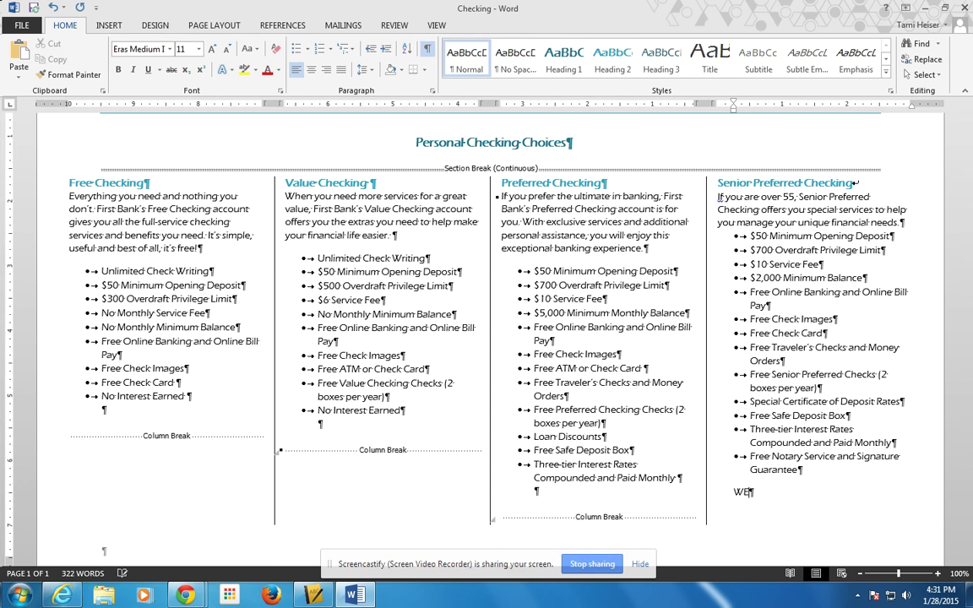
type(" VALUE YOUR BUSINESS!")
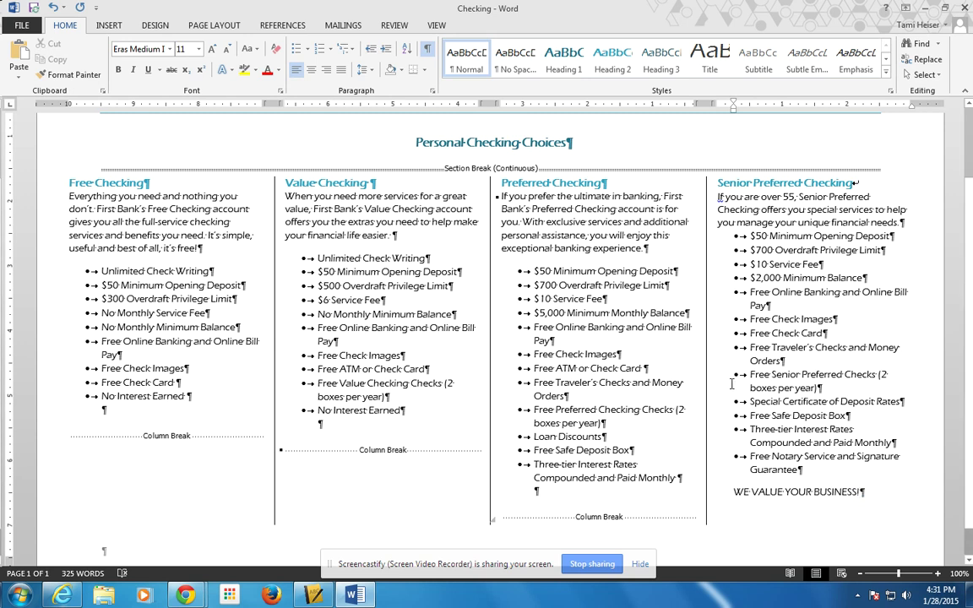
left_click_drag(861, 494, 728, 495)
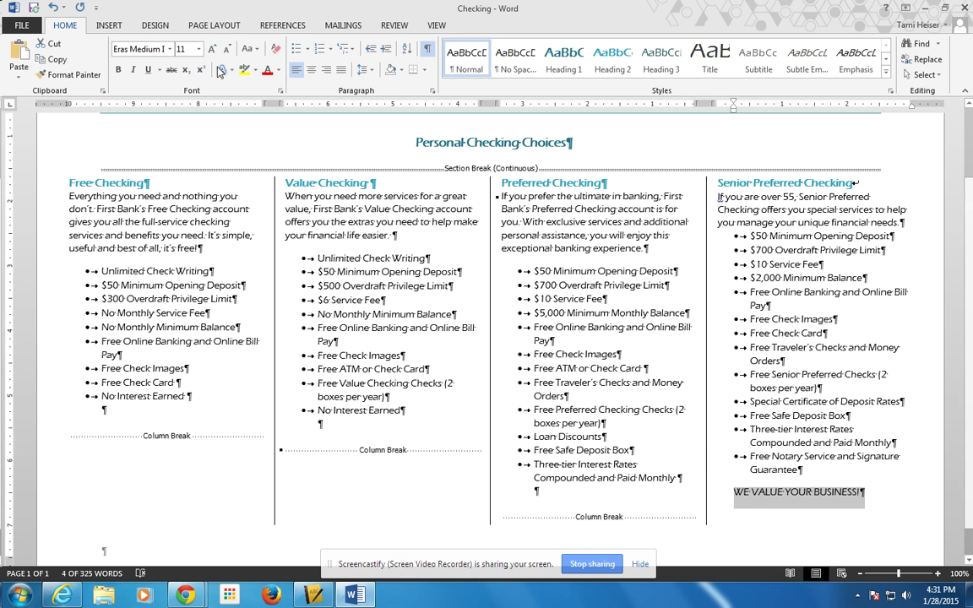
left_click(211, 25)
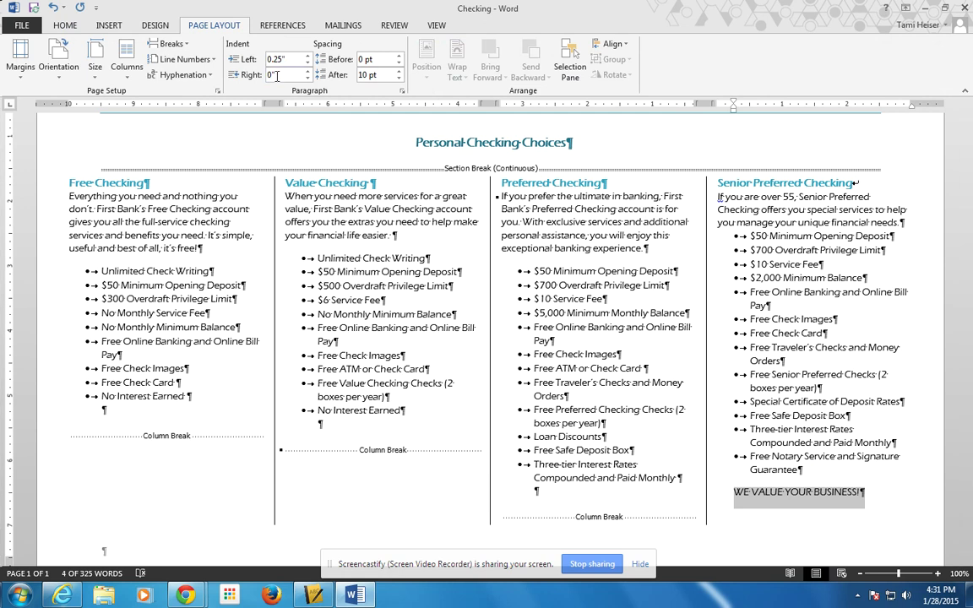
left_click(305, 62)
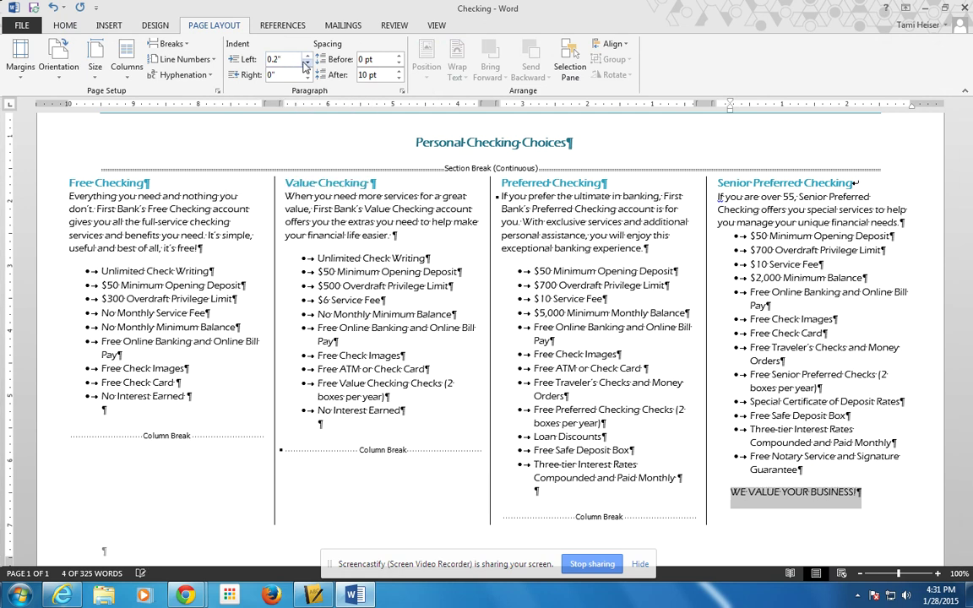
left_click(306, 63)
left_click(305, 62)
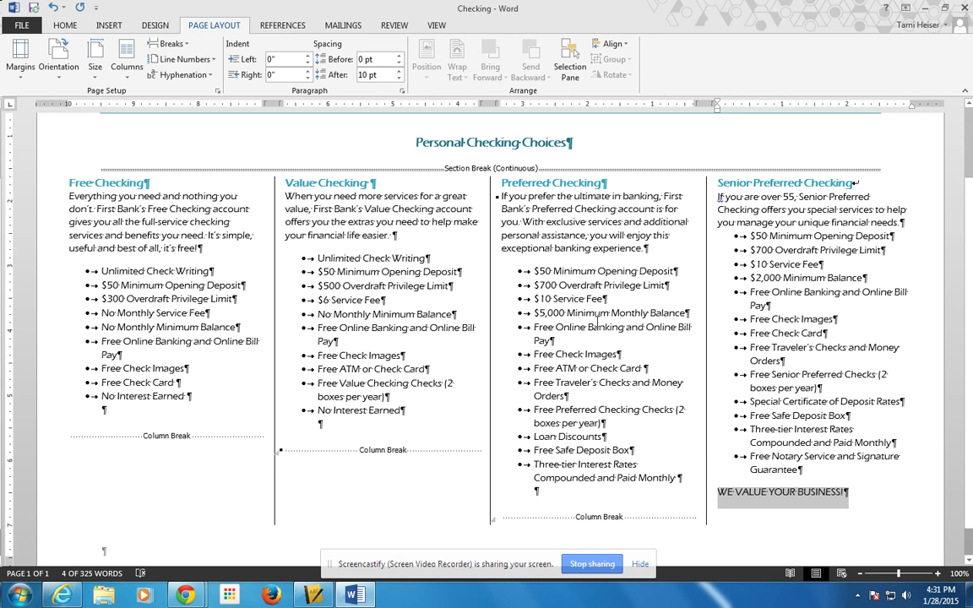
left_click(399, 79)
left_click(399, 79)
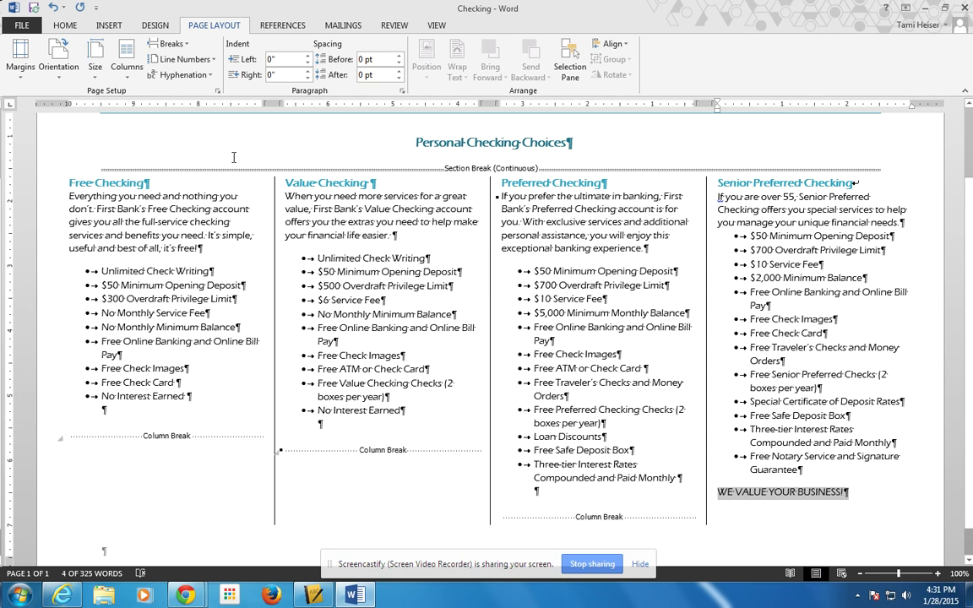
- Set the selected closing line WE VALUE YOUR BUSINESS! to a single-column layout
left_click(183, 48)
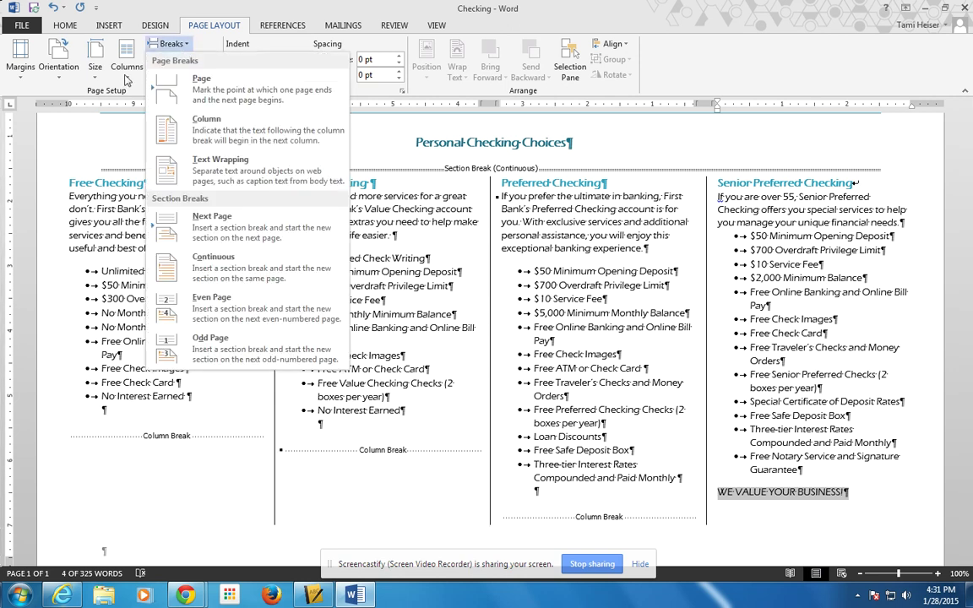
left_click(127, 67)
left_click(135, 108)
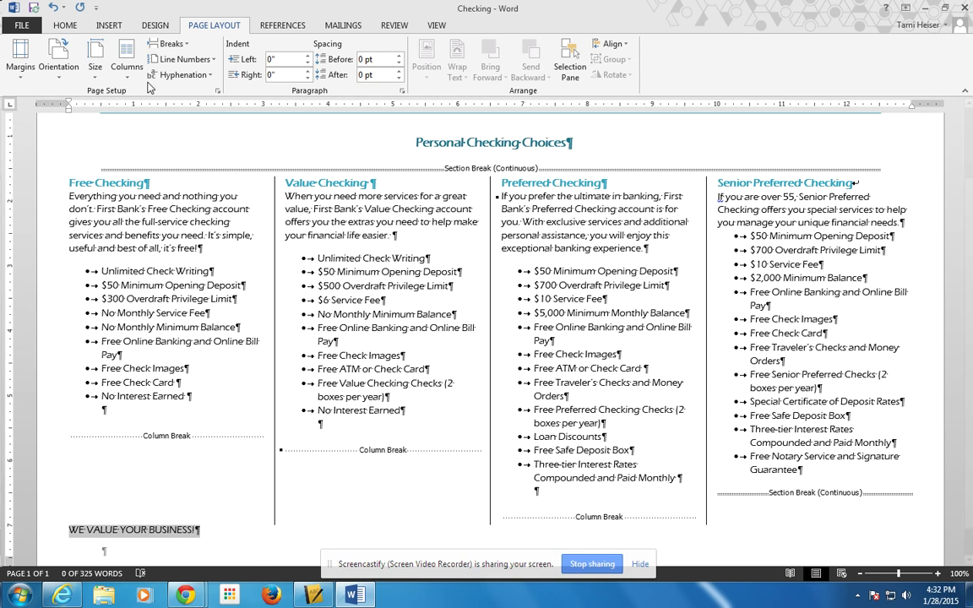
- Center the WE VALUE YOUR BUSINESS! line, make it bold and enlarge it to 22 pt
left_click(61, 25)
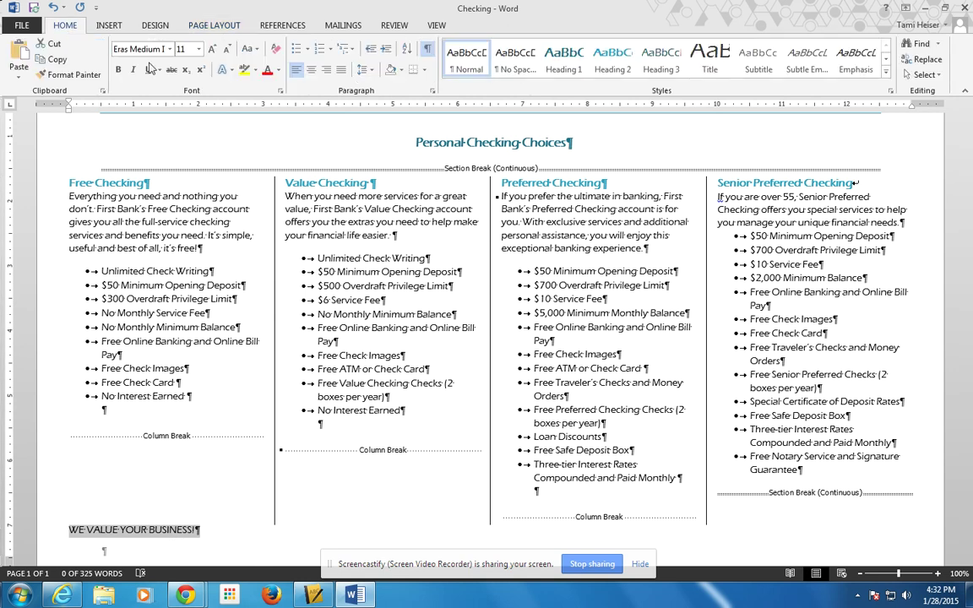
left_click(311, 69)
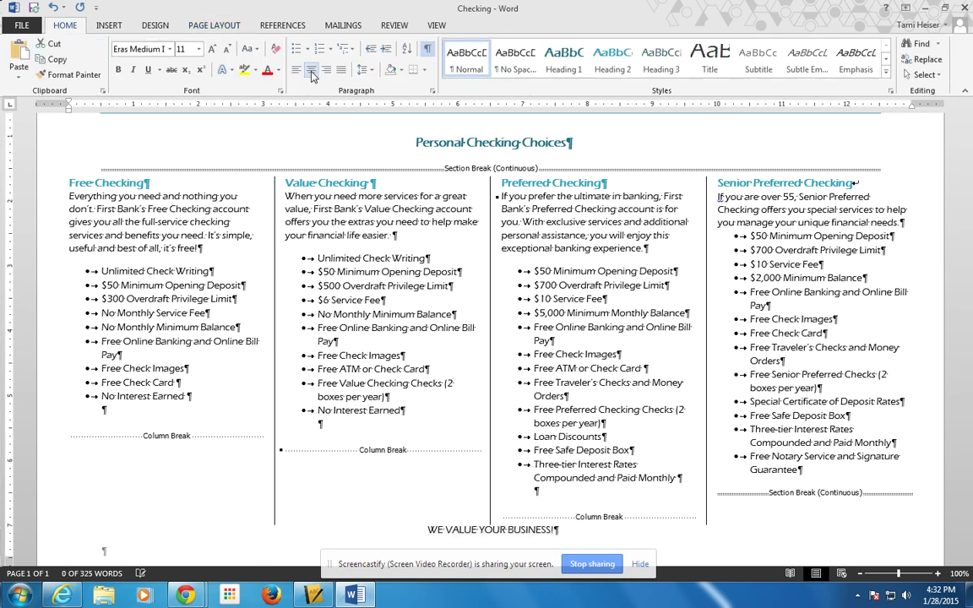
left_click(119, 70)
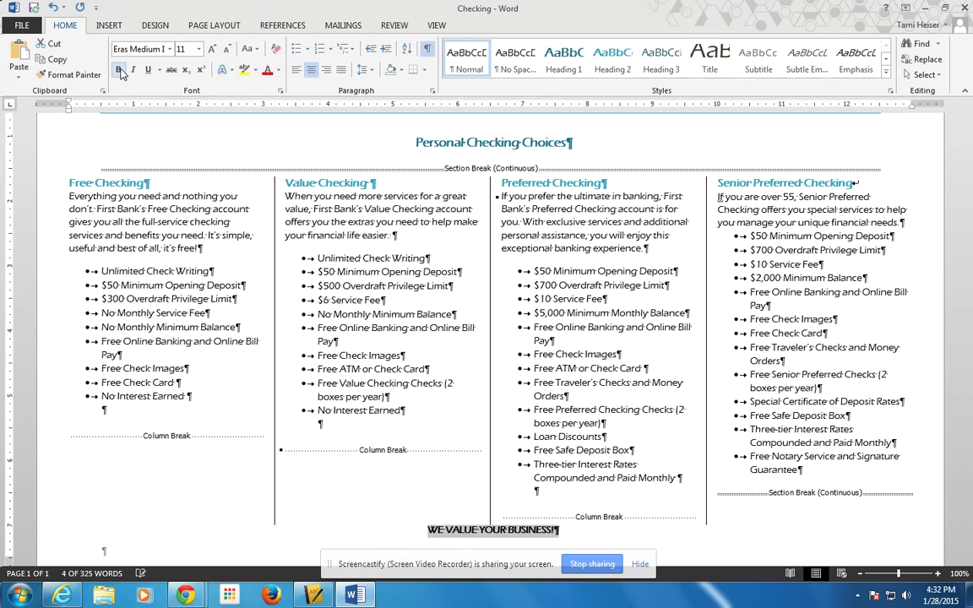
left_click(211, 49)
left_click(211, 49)
left_click(212, 49)
left_click(211, 49)
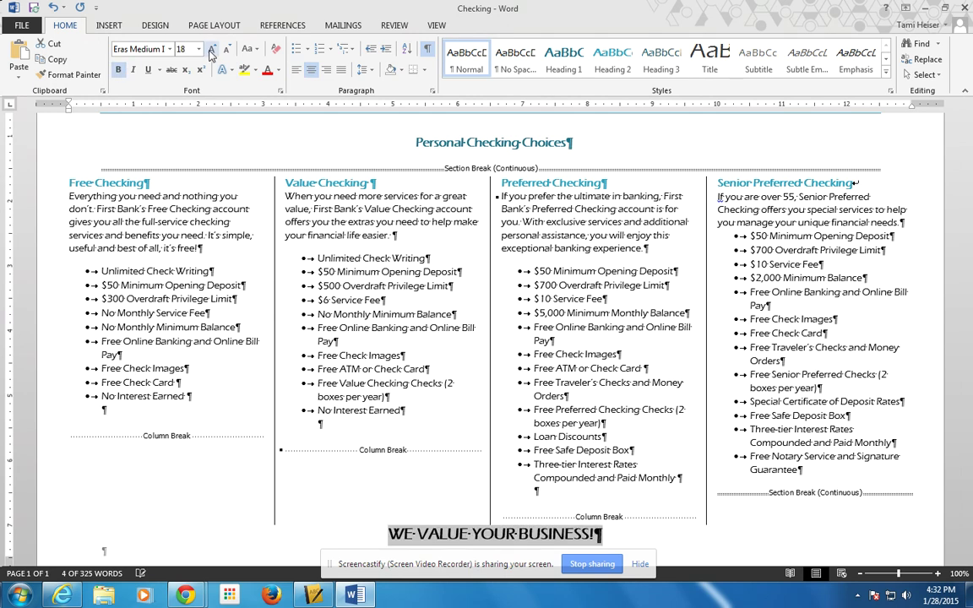
left_click(211, 49)
left_click(211, 49)
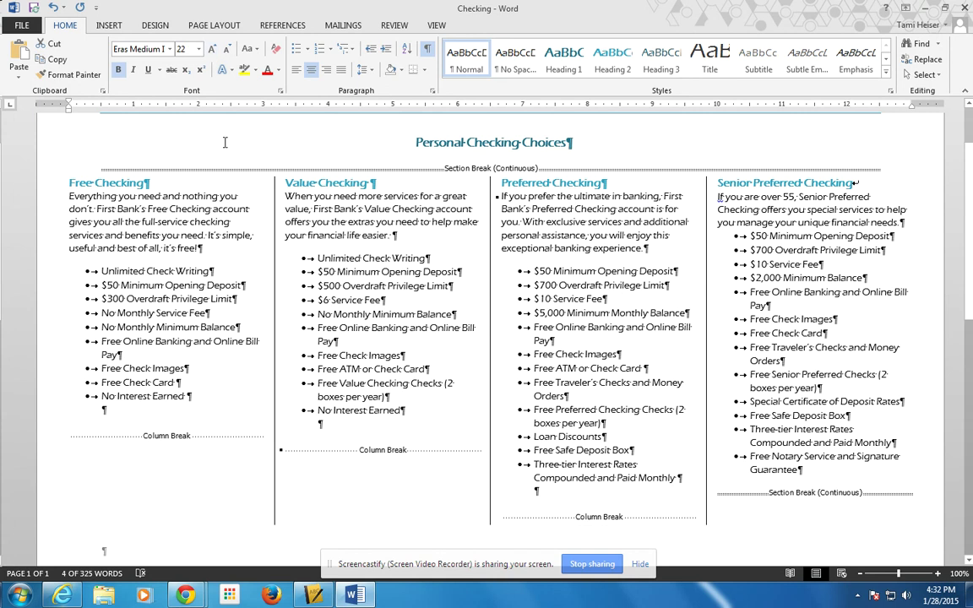
- Color the WE VALUE YOUR BUSINESS! line with the standard dark blue
scroll(967, 274, "down", 4)
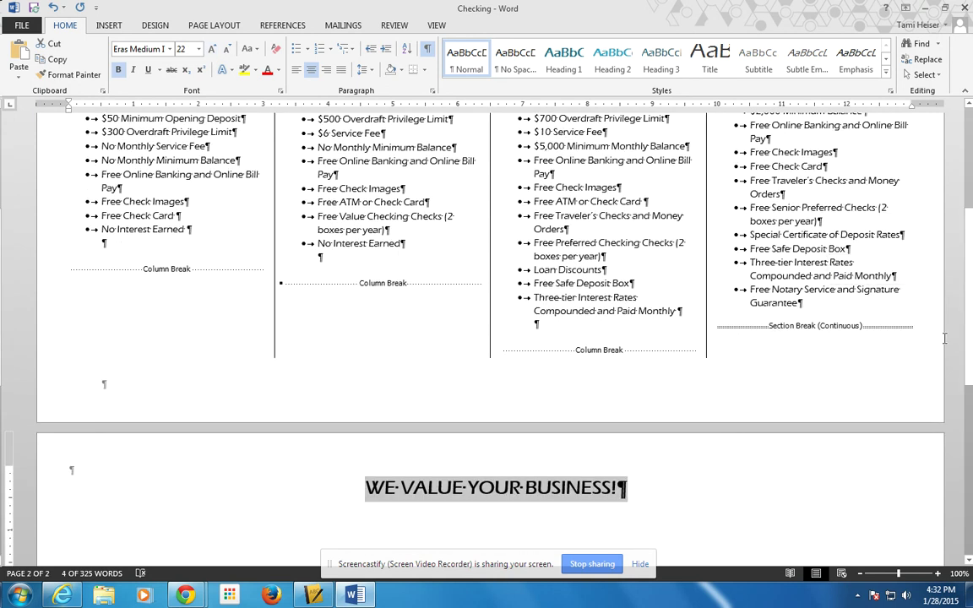
left_click_drag(968, 211, 969, 164)
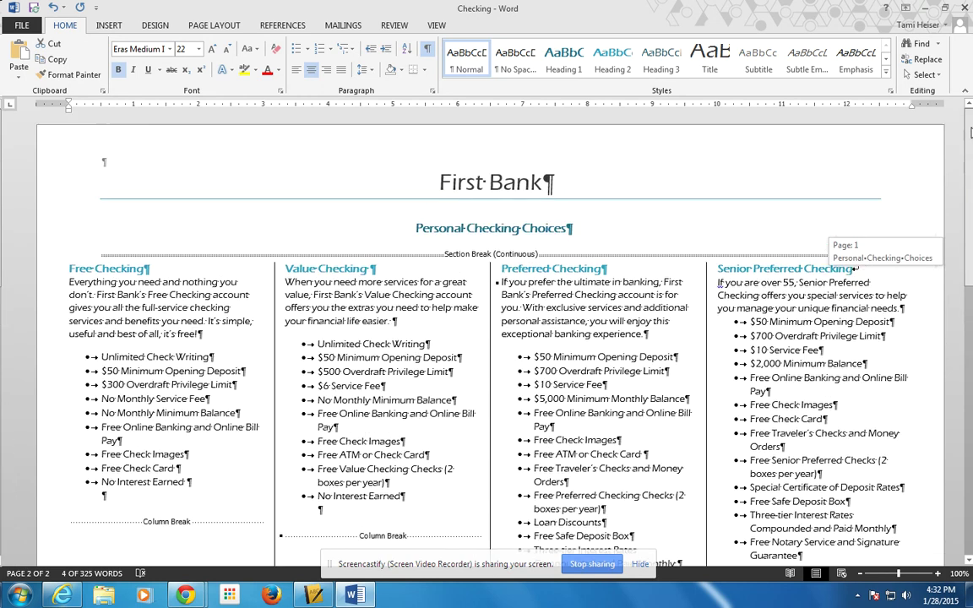
left_click(278, 73)
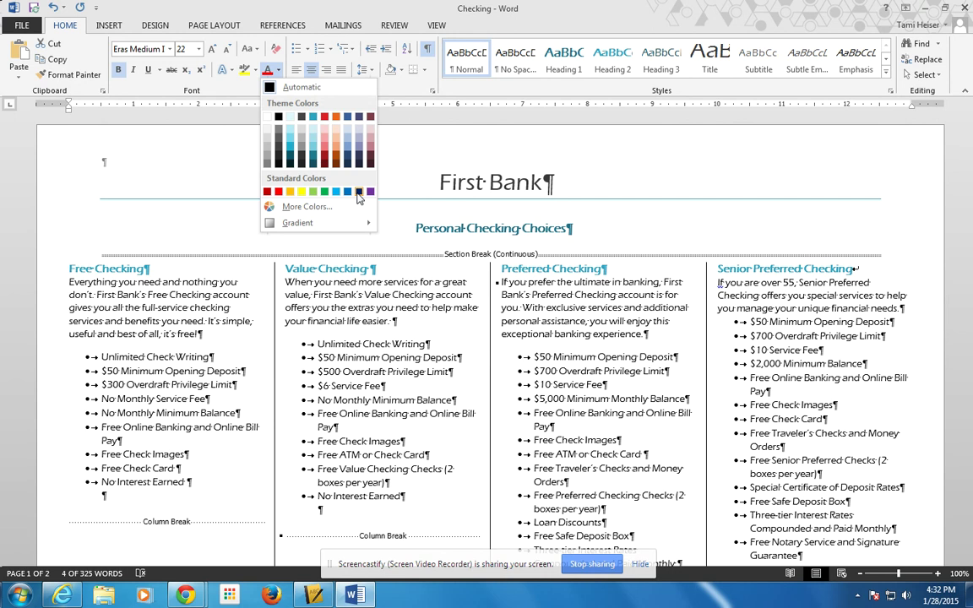
left_click(357, 192)
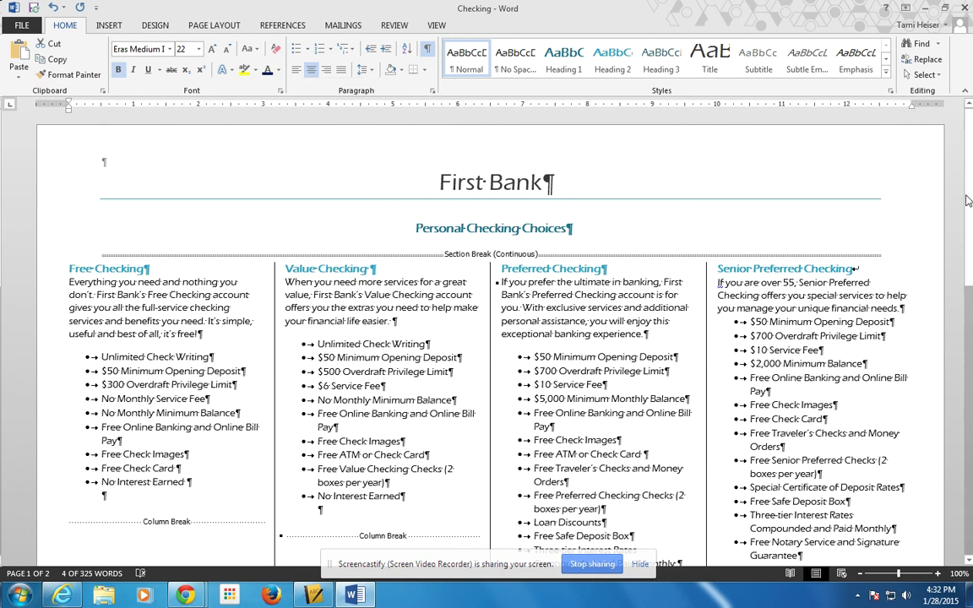
left_click_drag(971, 180, 972, 295)
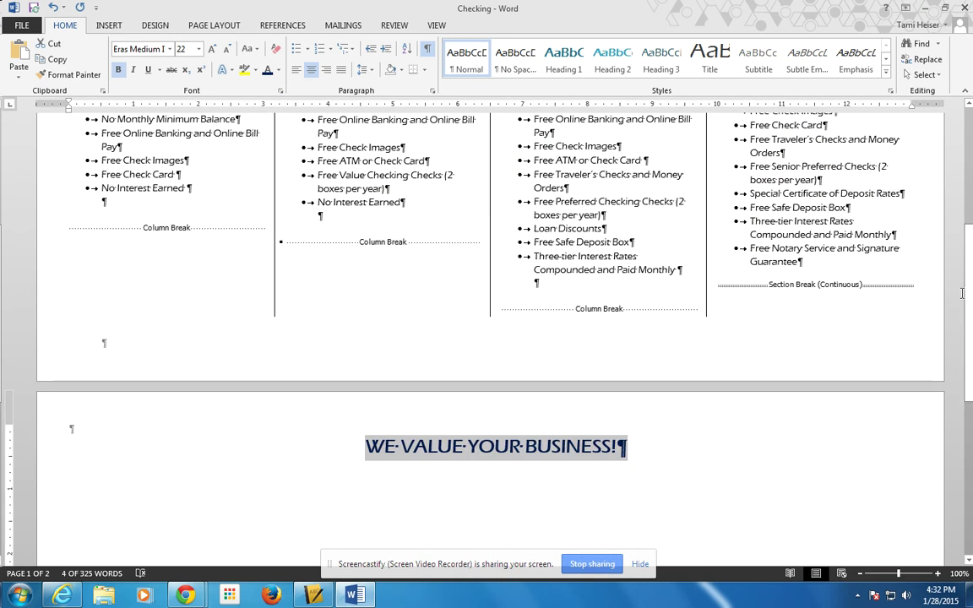
- Delete the empty paragraph at the end of the Preferred Checking list to pull the closing line back onto the first page
left_click(101, 342)
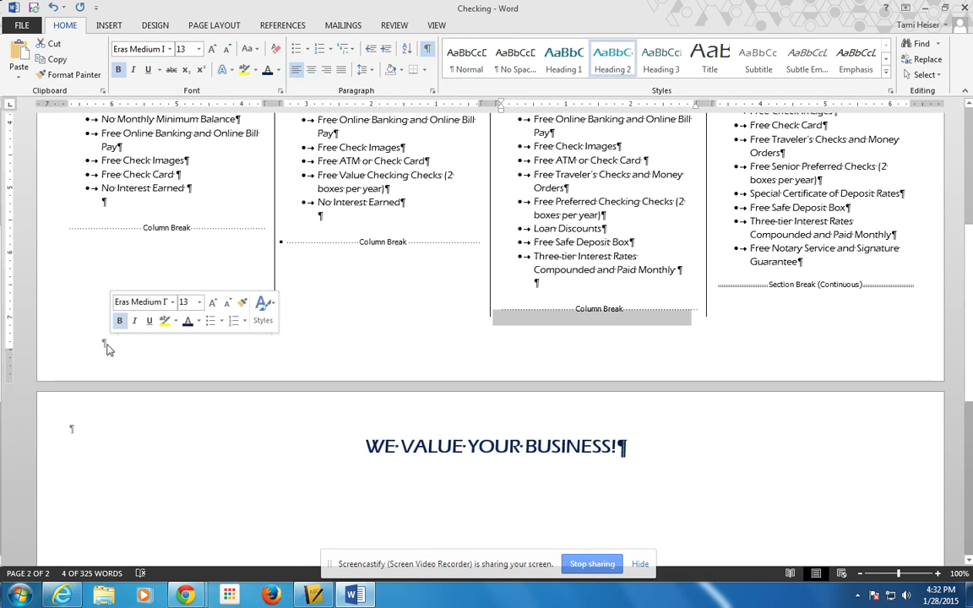
left_click(71, 435)
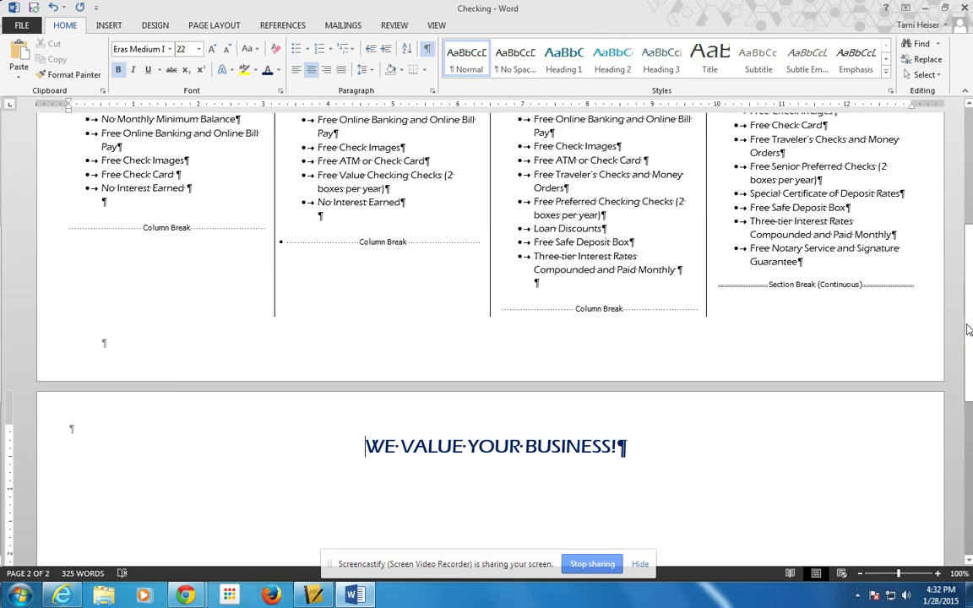
left_click_drag(968, 330, 971, 175)
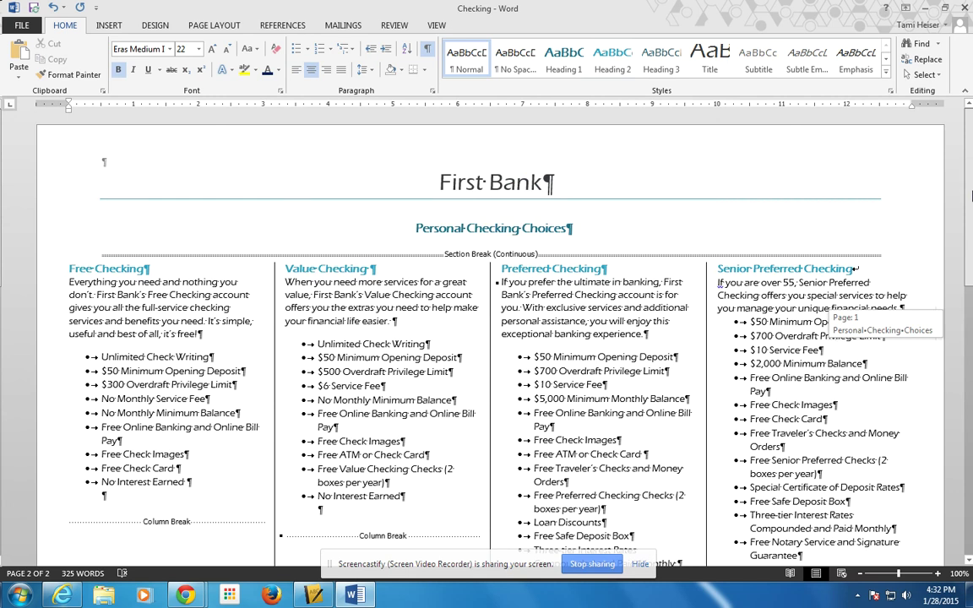
left_click_drag(972, 196, 969, 261)
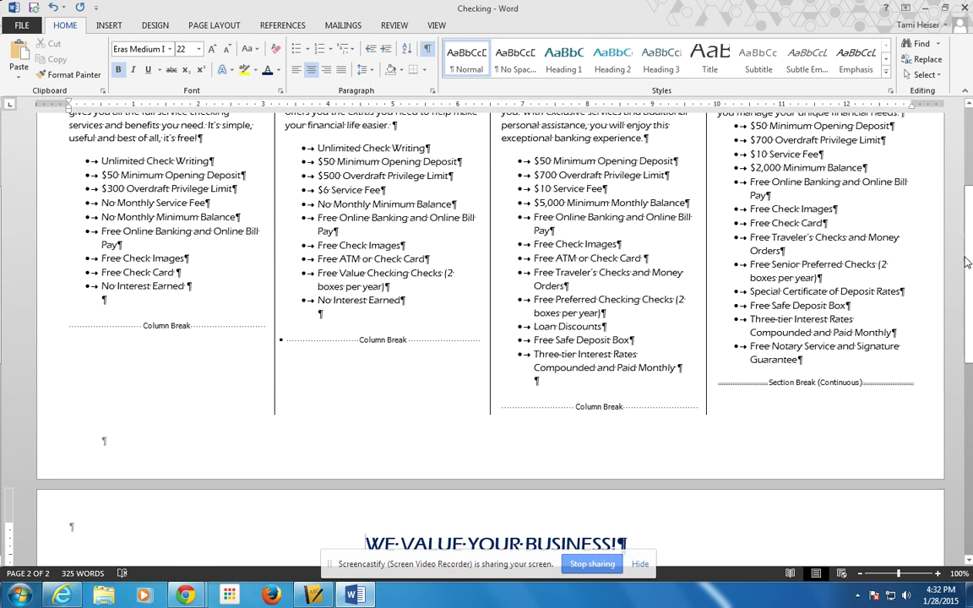
left_click(537, 382)
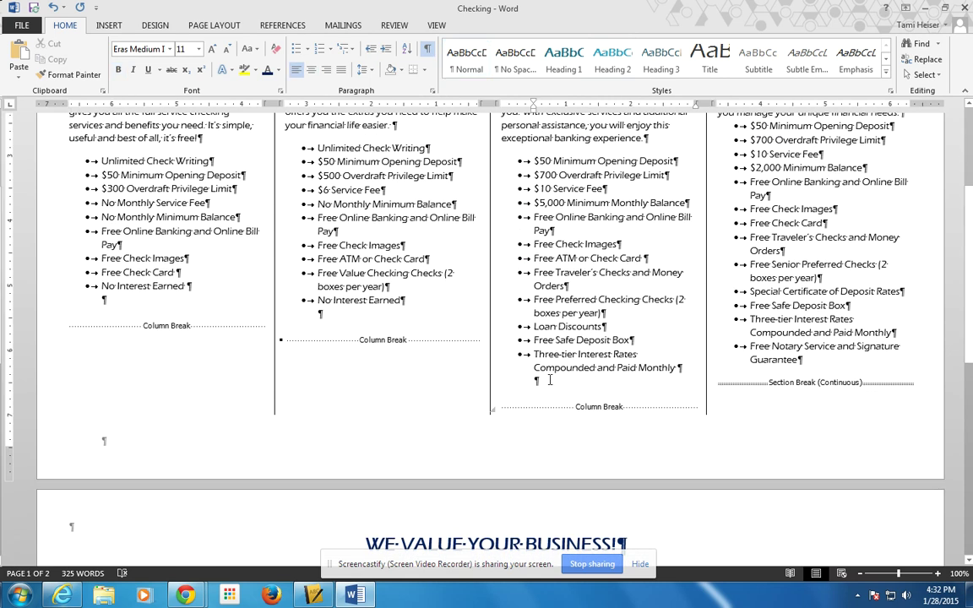
key("ctrl+shift+n")
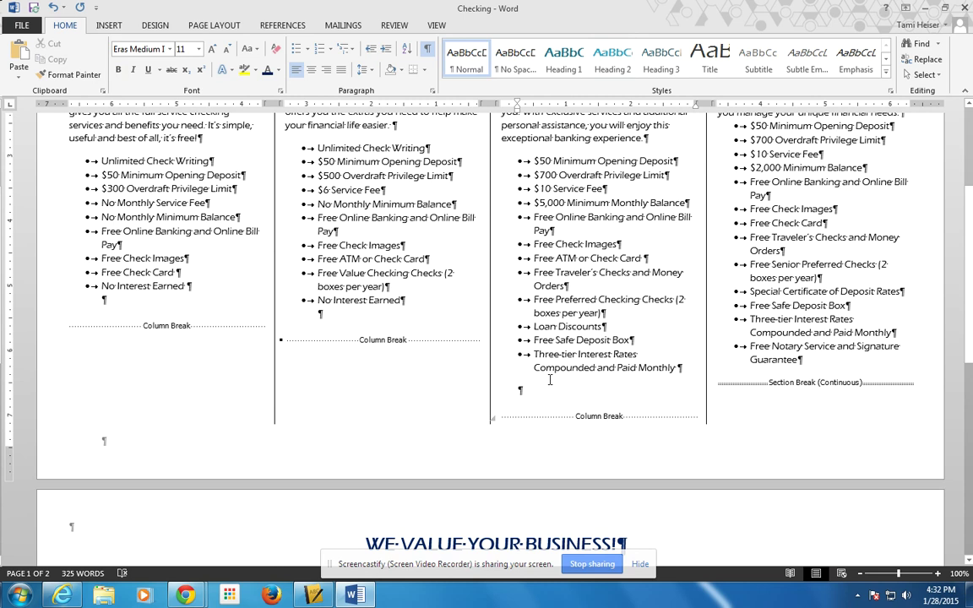
key("BackSpace")
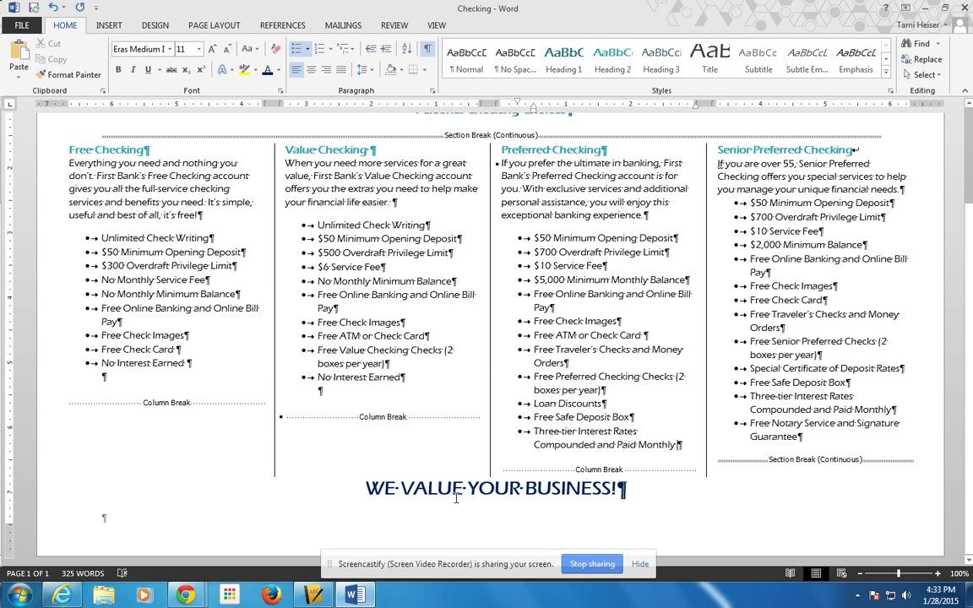
scroll(971, 173, "up", 3)
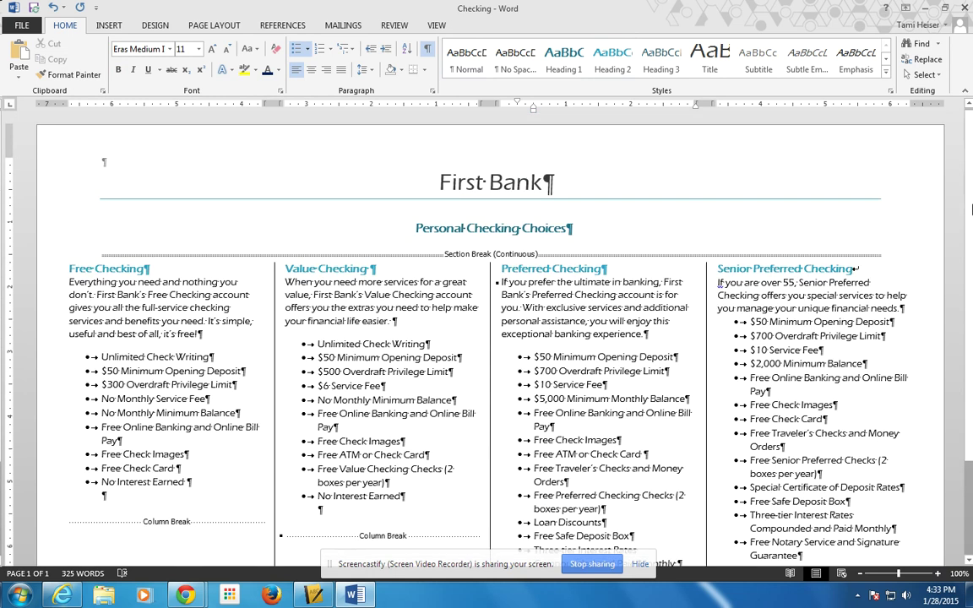
scroll(970, 369, "down", 3)
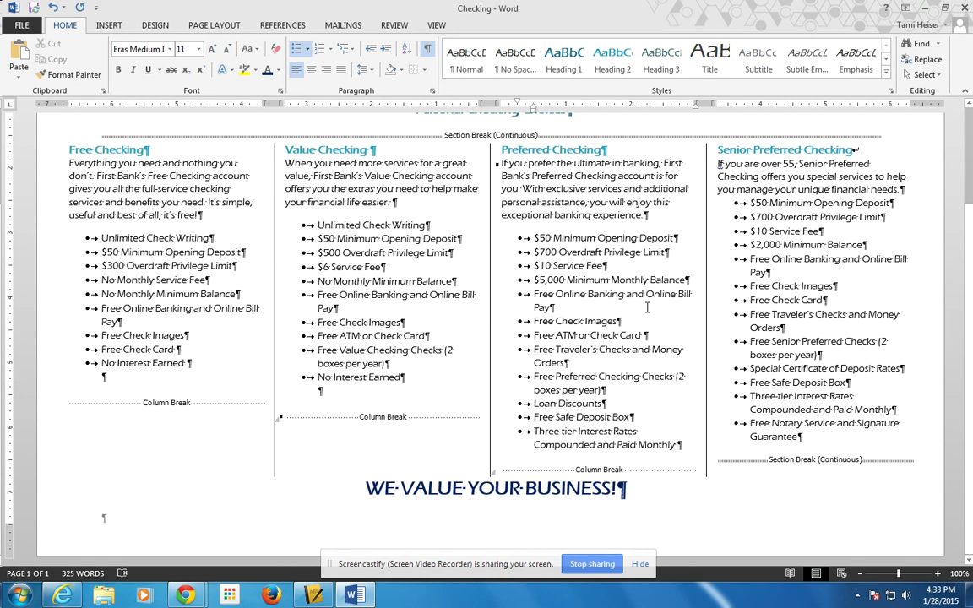
- Try inserting a blank page before the Free Checking heading and undo the insertion
left_click(64, 151)
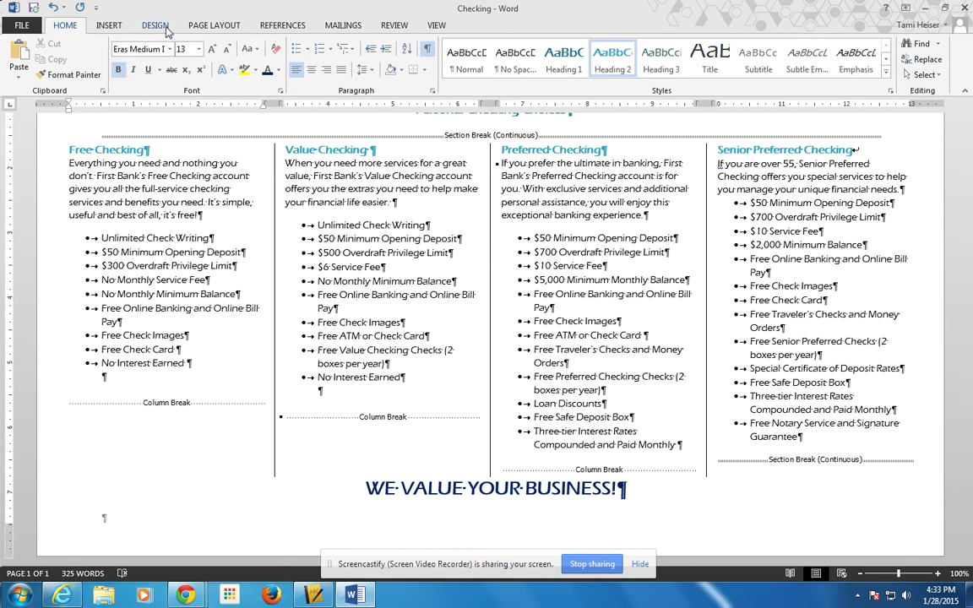
left_click(109, 25)
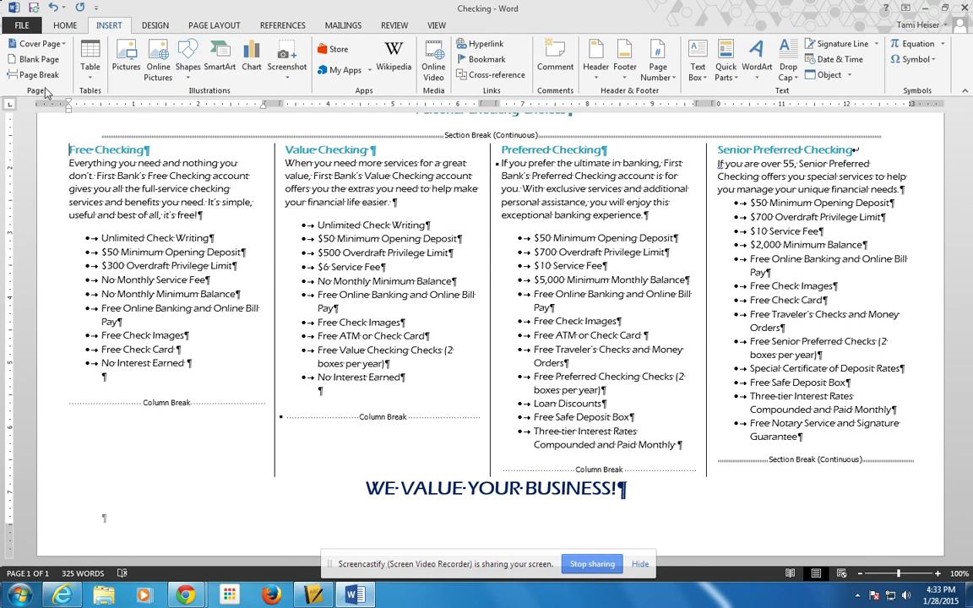
left_click(25, 60)
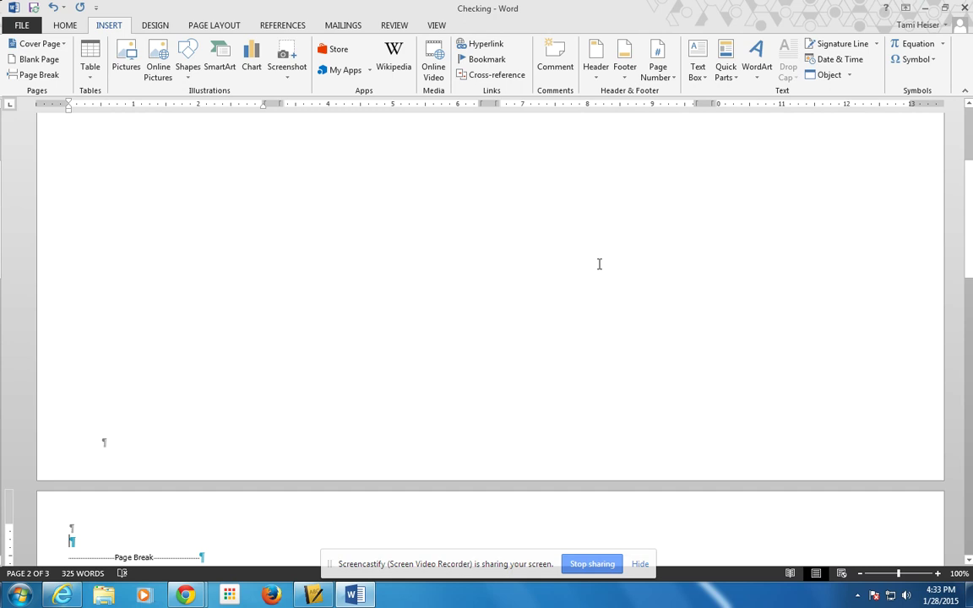
left_click_drag(968, 256, 968, 152)
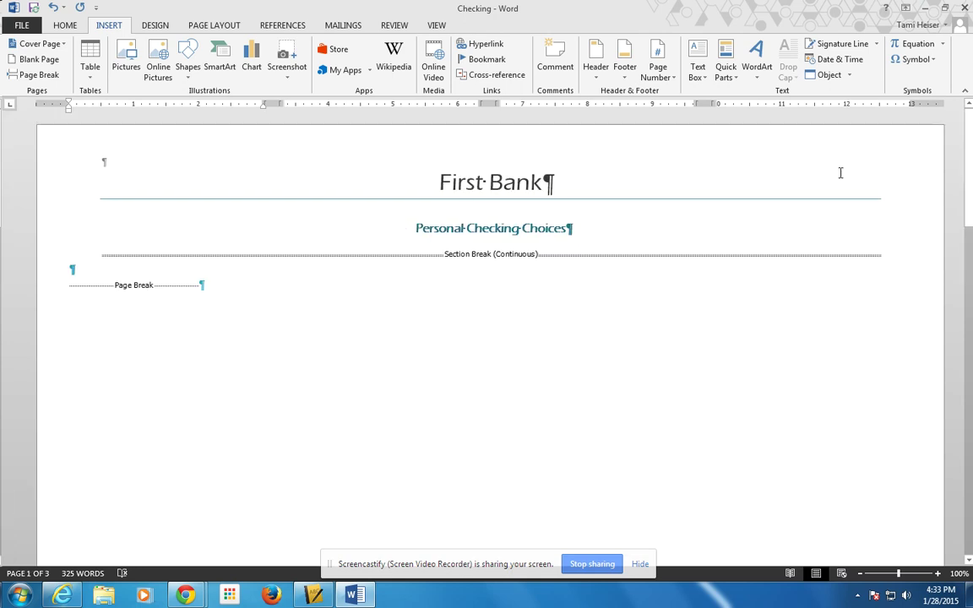
left_click_drag(972, 159, 970, 428)
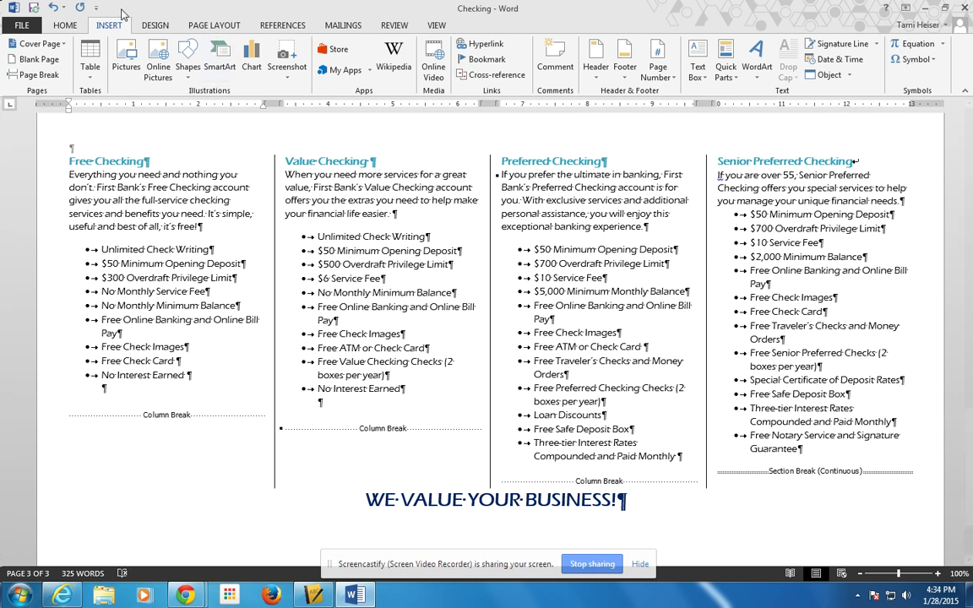
left_click(52, 10)
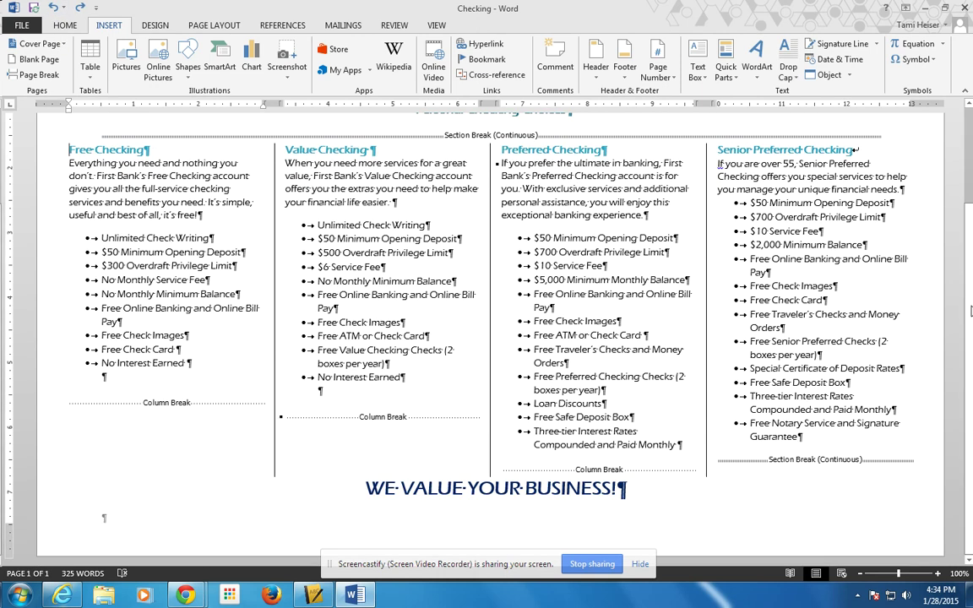
scroll(971, 319, "up", 3)
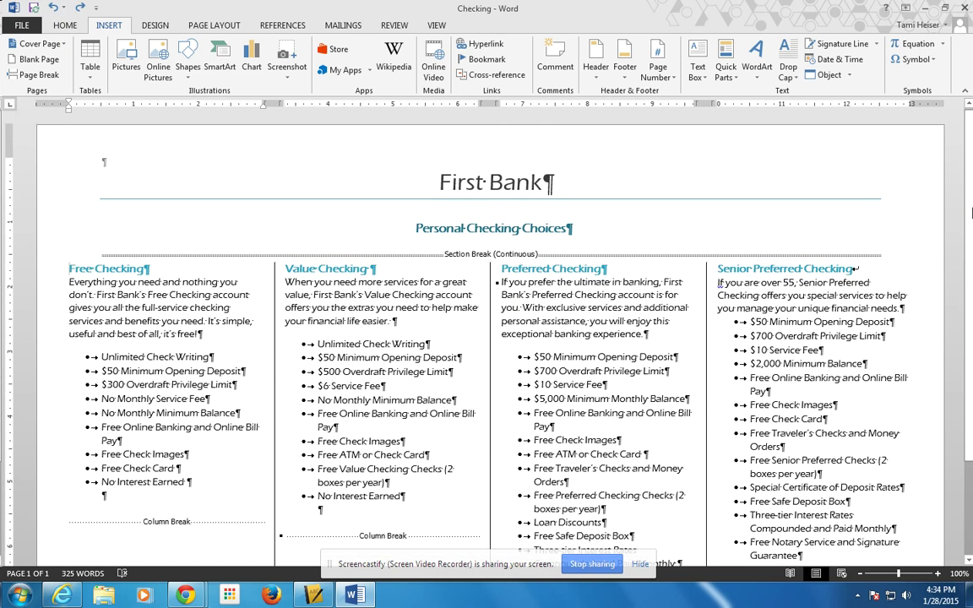